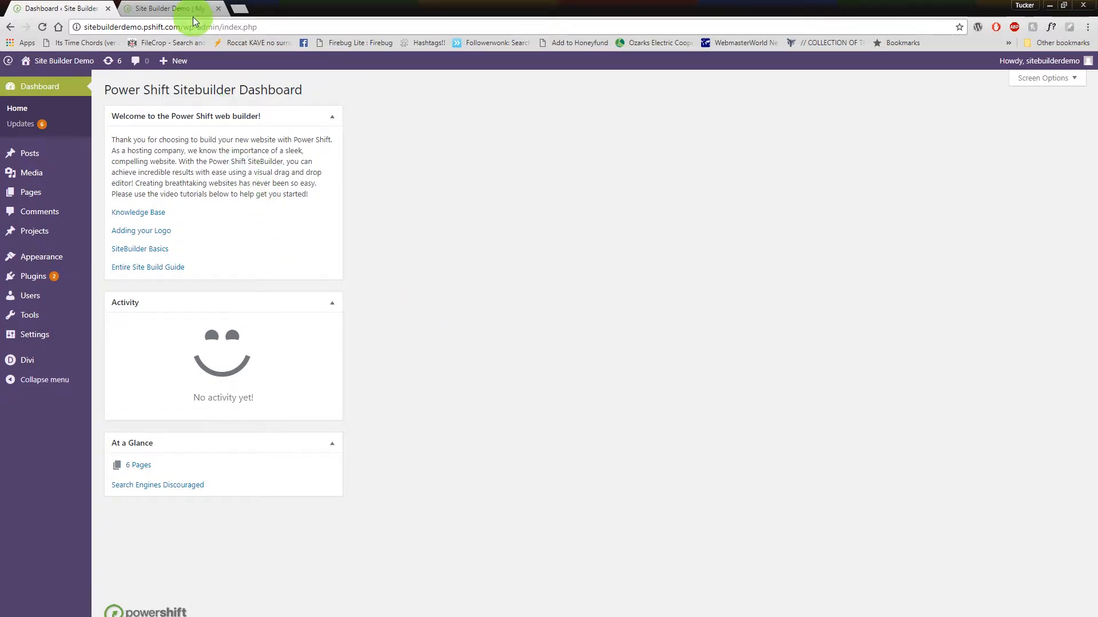
- View the live site's home page, return to the admin dashboard and open the Menus editor
{"action": "left_click", "coordinate": [178, 7]}
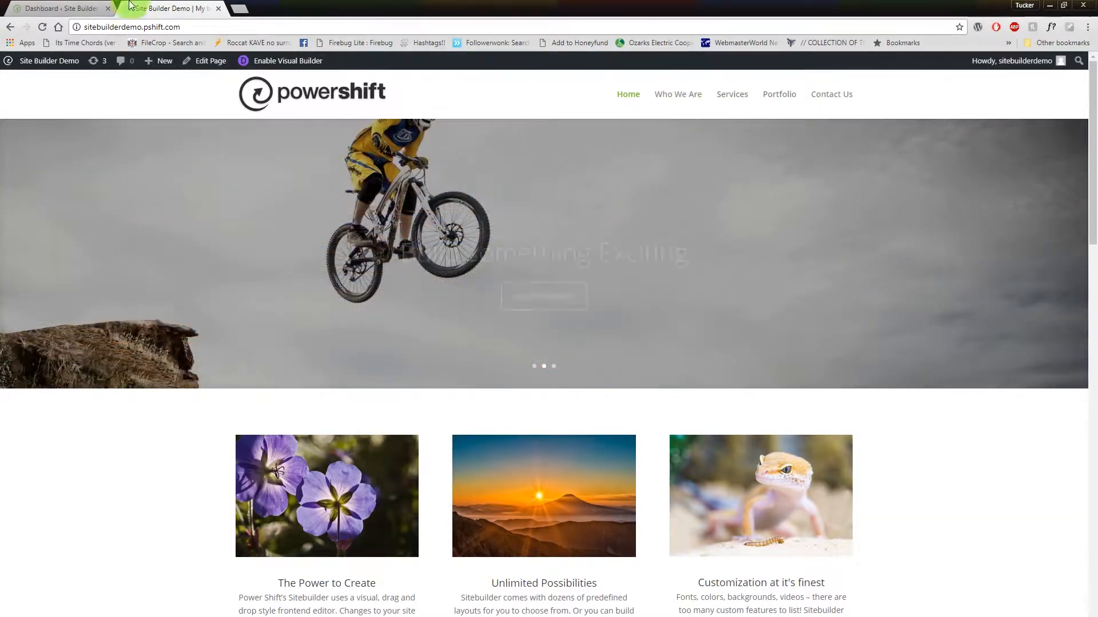
{"action": "left_click", "coordinate": [68, 8]}
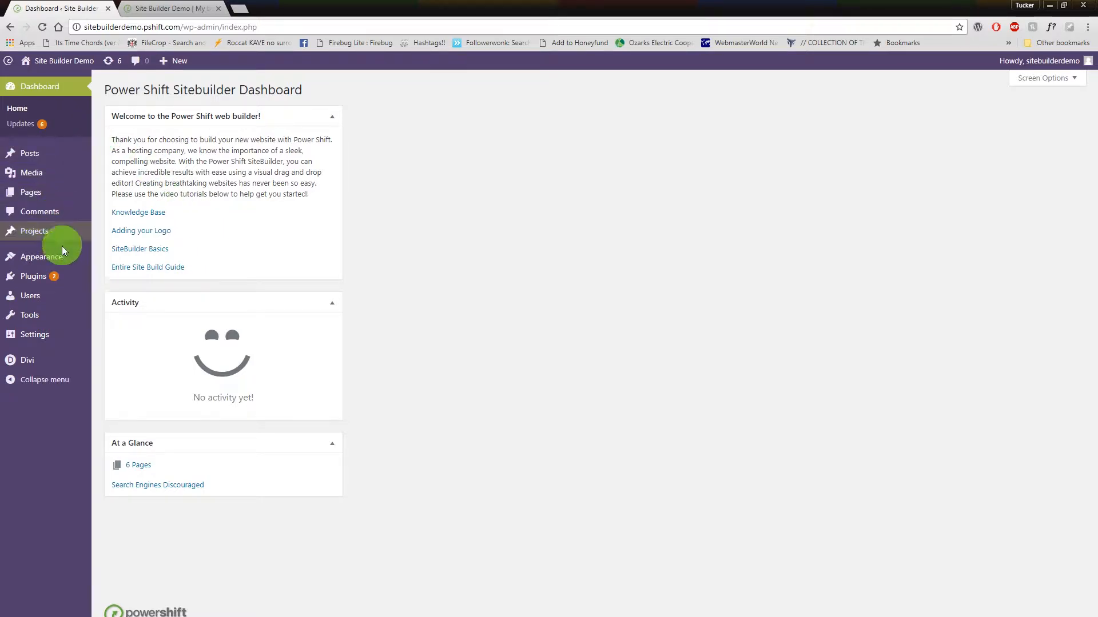
{"action": "mouse_move", "coordinate": [24, 256]}
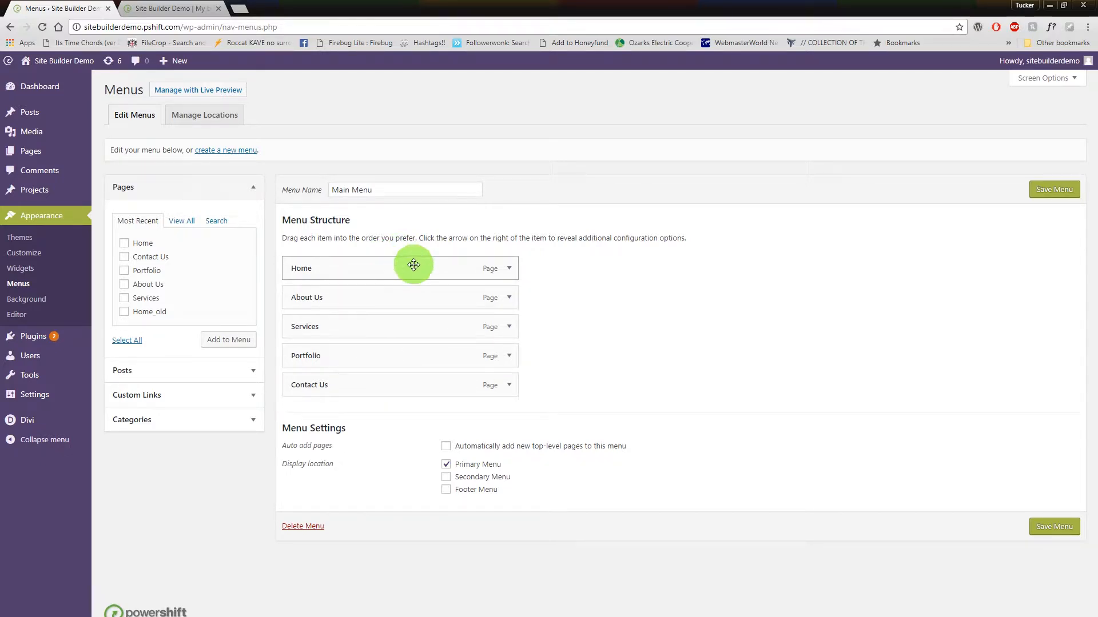
- Rename the About Us menu item to "Who We Are" through its navigation label and save the main menu
{"action": "left_click", "coordinate": [512, 300]}
{"action": "left_click", "coordinate": [510, 299]}
{"action": "left_click", "coordinate": [509, 303]}
{"action": "left_click", "coordinate": [510, 303]}
{"action": "left_click", "coordinate": [509, 303]}
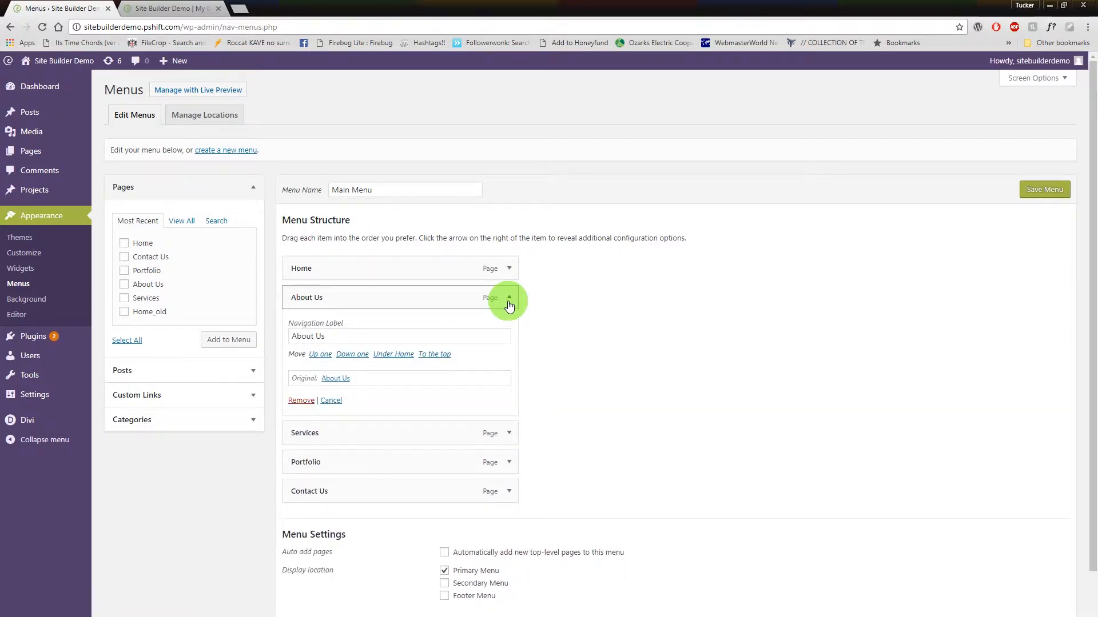
{"action": "triple_click", "coordinate": [320, 336]}
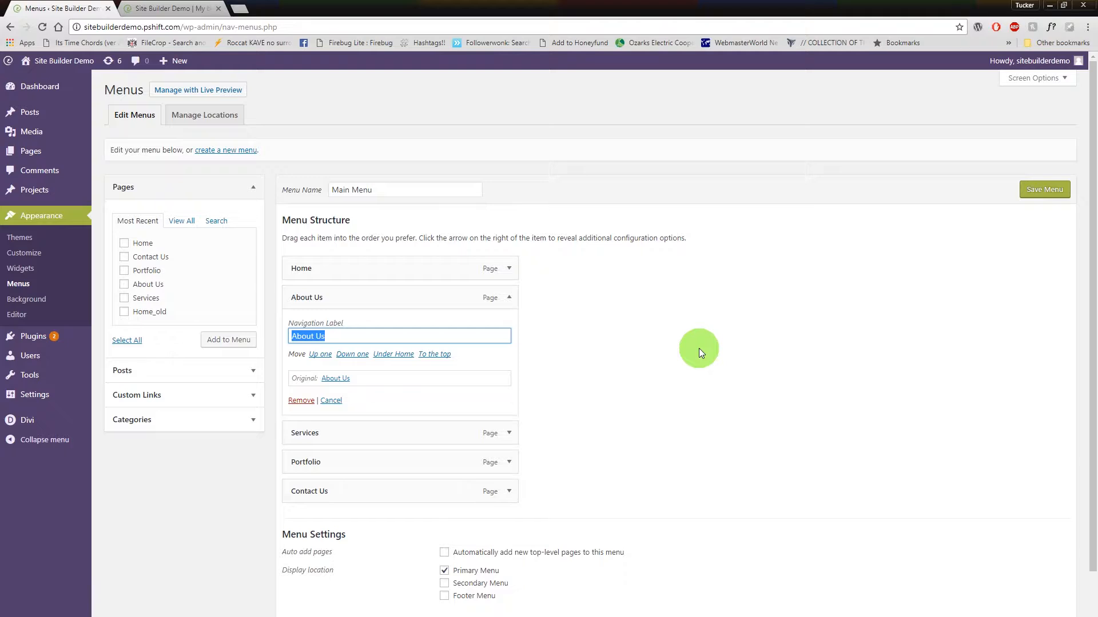
{"action": "type", "text": "Who"}
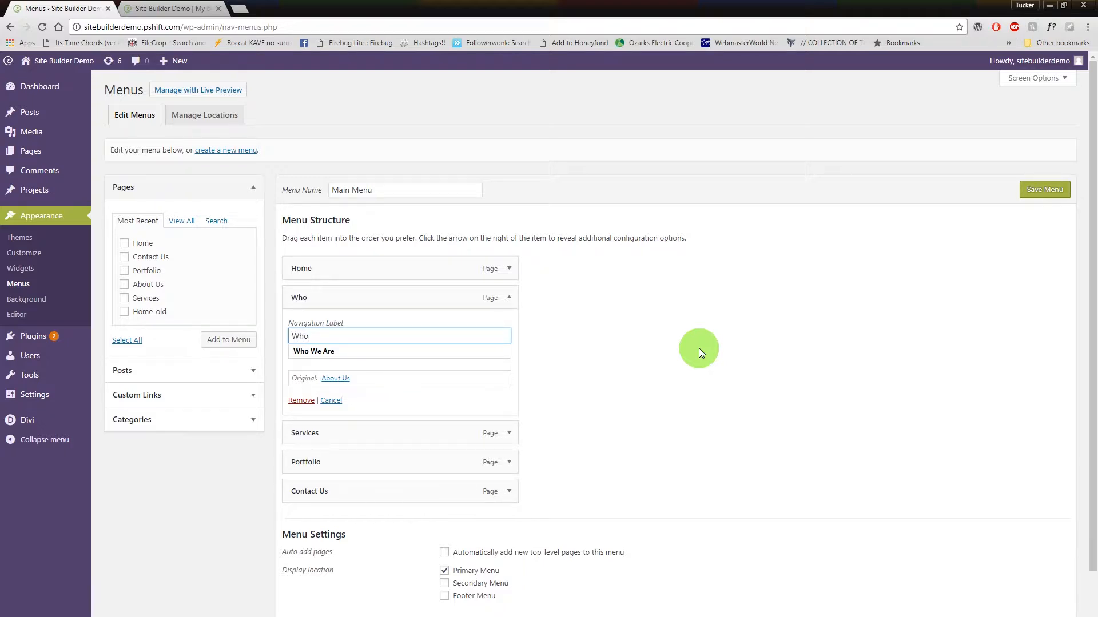
{"action": "type", "text": " We Are"}
{"action": "key", "text": "Tab"}
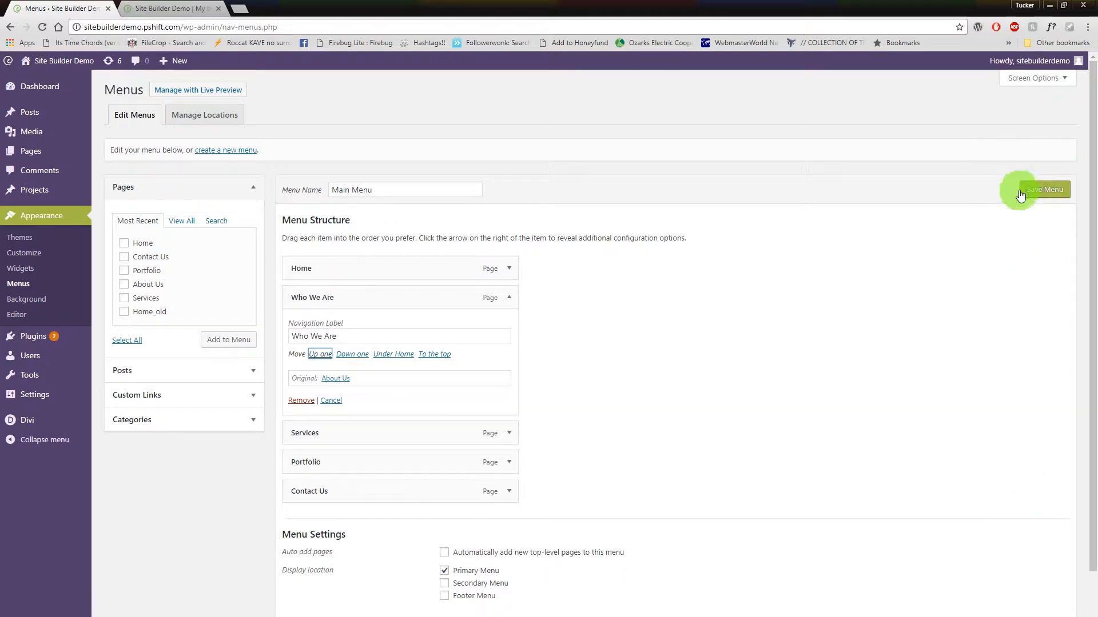
{"action": "scroll", "coordinate": [1029, 197], "scroll_direction": "down", "scroll_amount": 1}
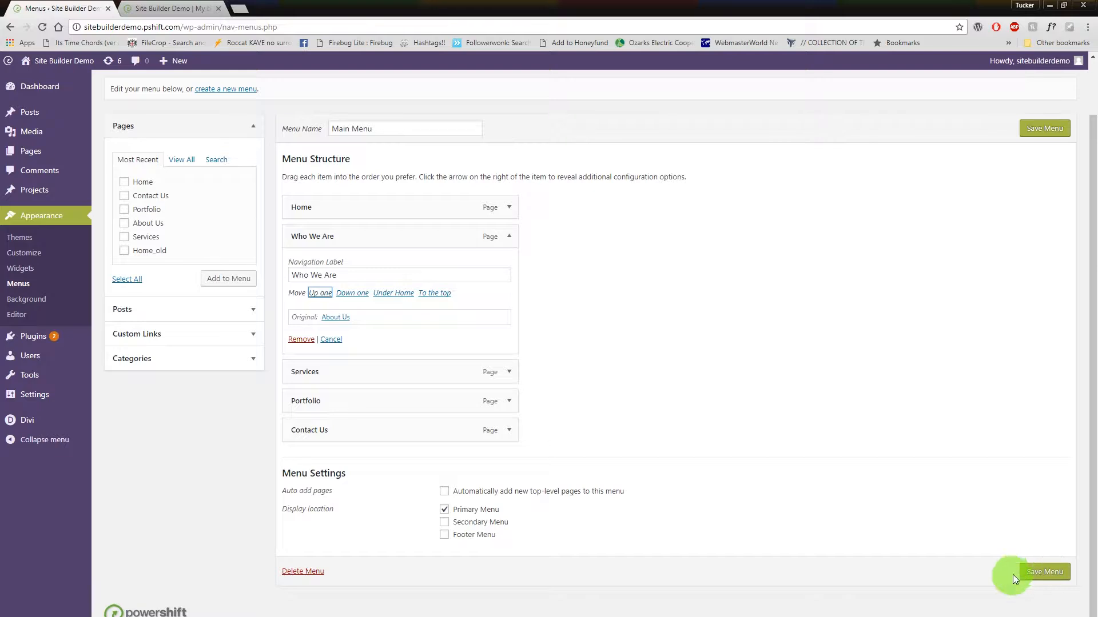
{"action": "scroll", "coordinate": [1061, 263], "scroll_direction": "up", "scroll_amount": 1}
{"action": "left_click", "coordinate": [1048, 190]}
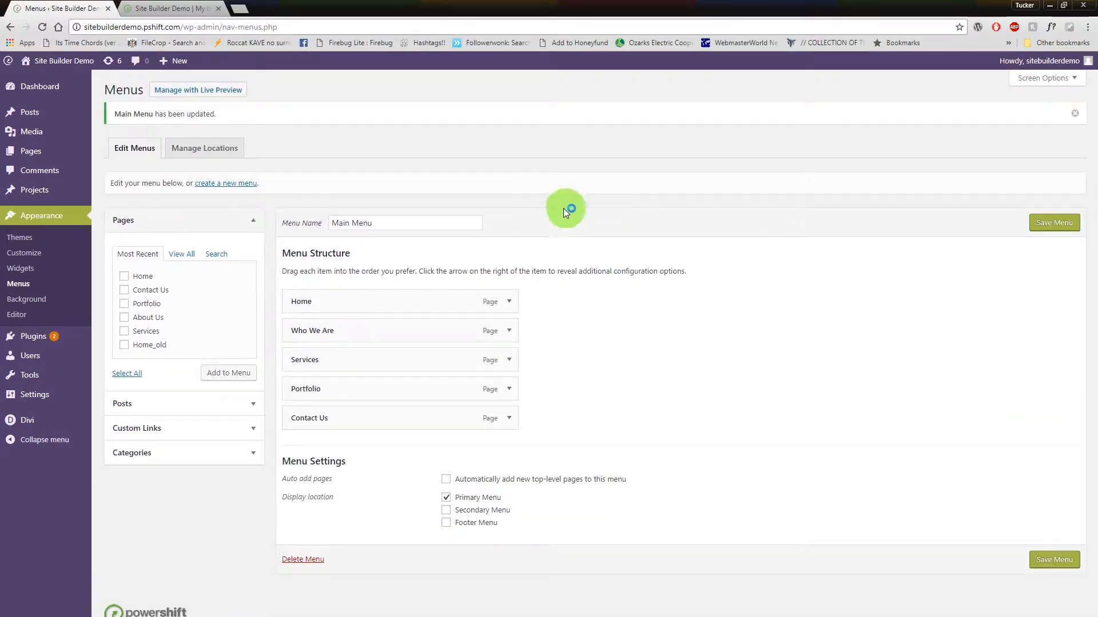
- Reload the live site's home page to check the renamed item in the navigation
{"action": "left_click_drag", "start_coordinate": [110, 116], "coordinate": [219, 116]}
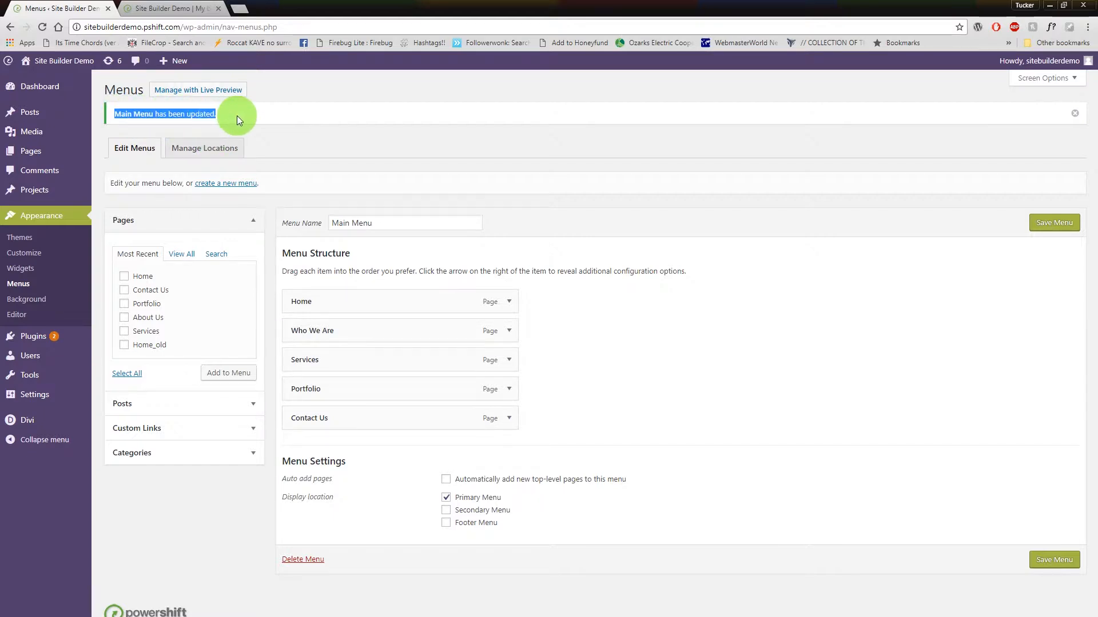
{"action": "left_click", "coordinate": [236, 115]}
{"action": "left_click", "coordinate": [172, 8]}
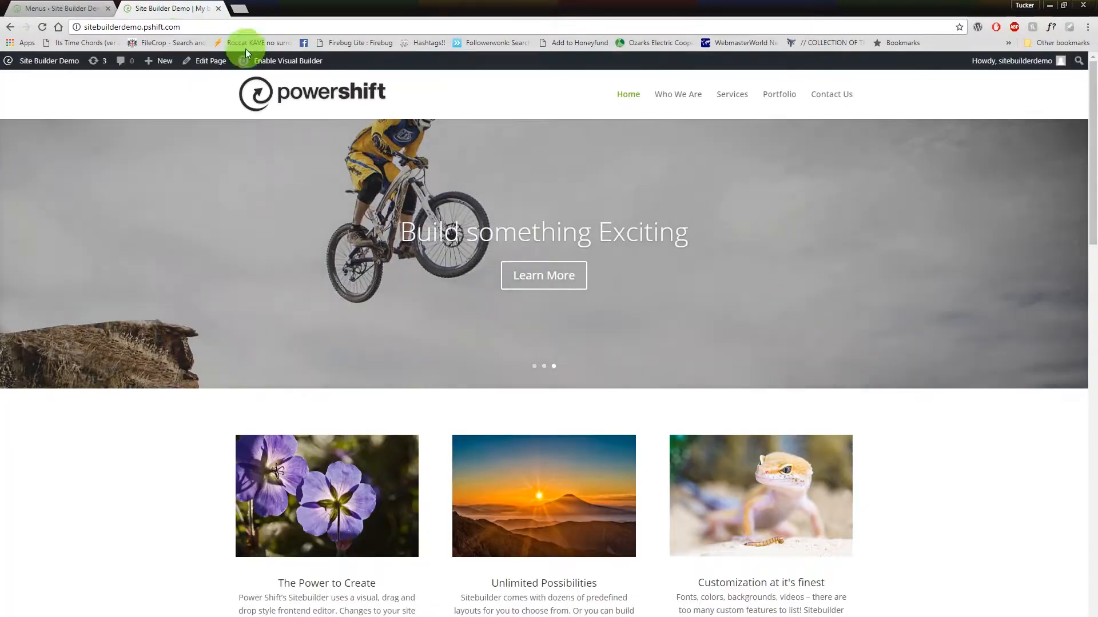
{"action": "left_click", "coordinate": [43, 27]}
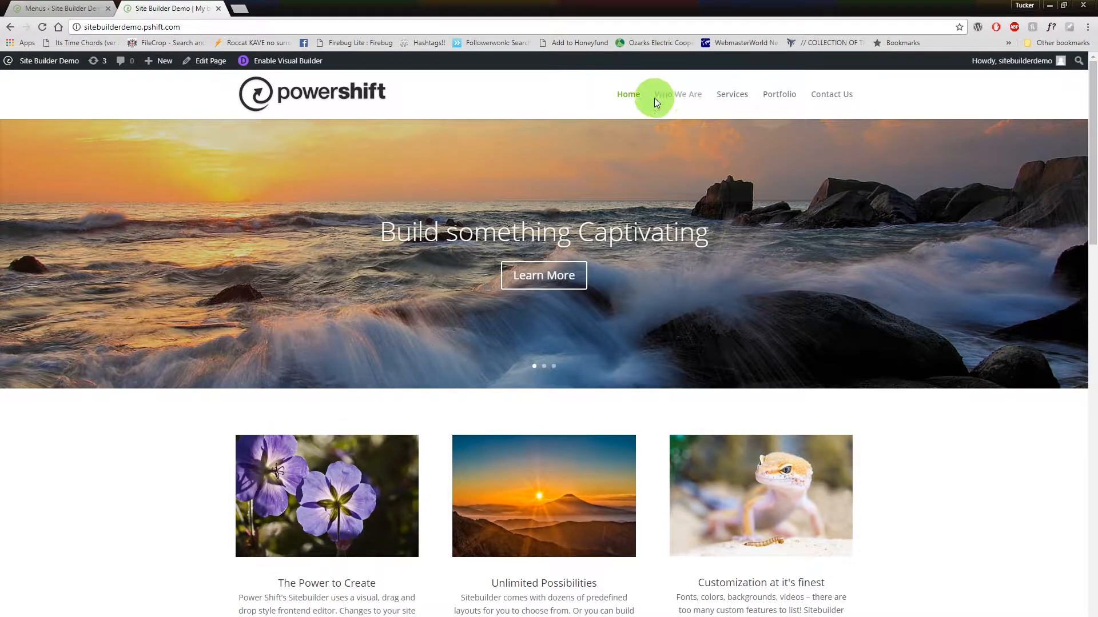
- Remove the Portfolio item from the main menu and check the saved menu on the reloaded live site
{"action": "left_click", "coordinate": [51, 9]}
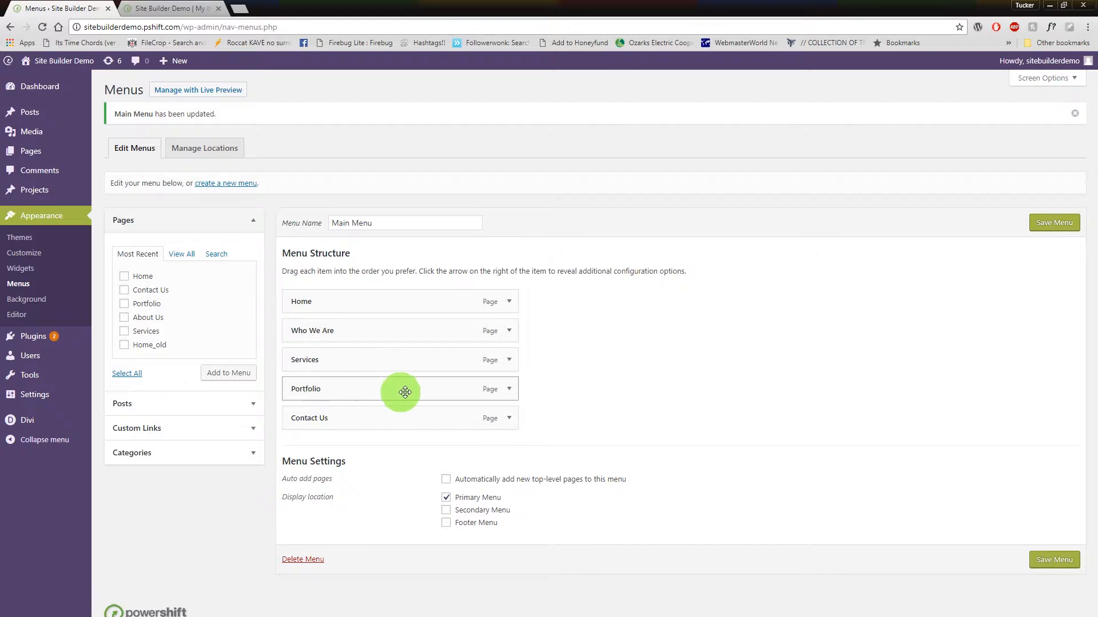
{"action": "left_click", "coordinate": [510, 391]}
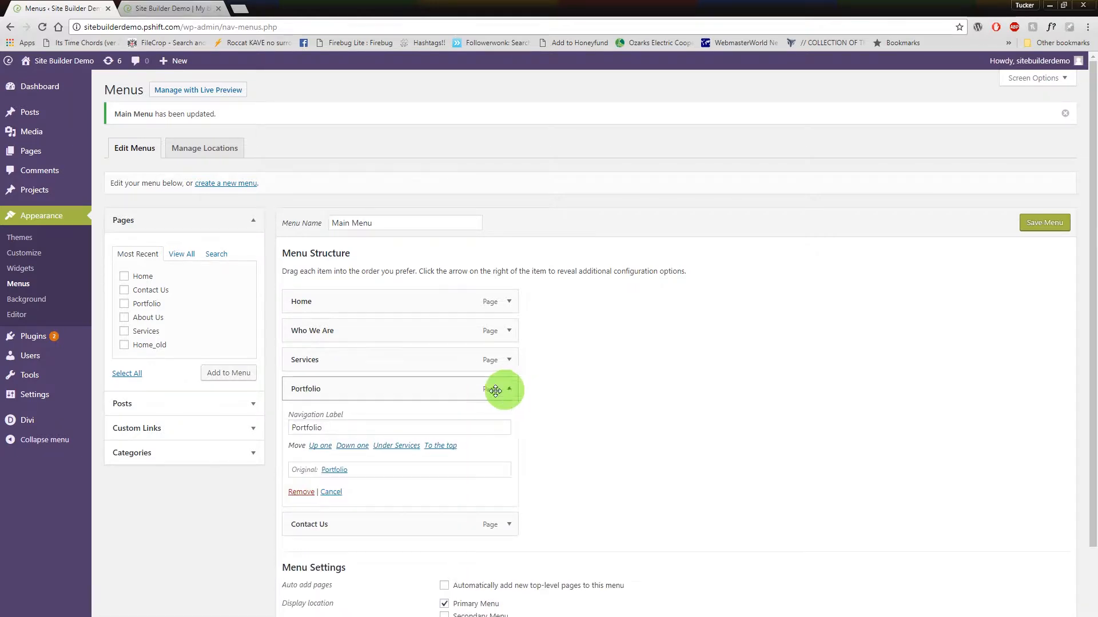
{"action": "left_click", "coordinate": [298, 492]}
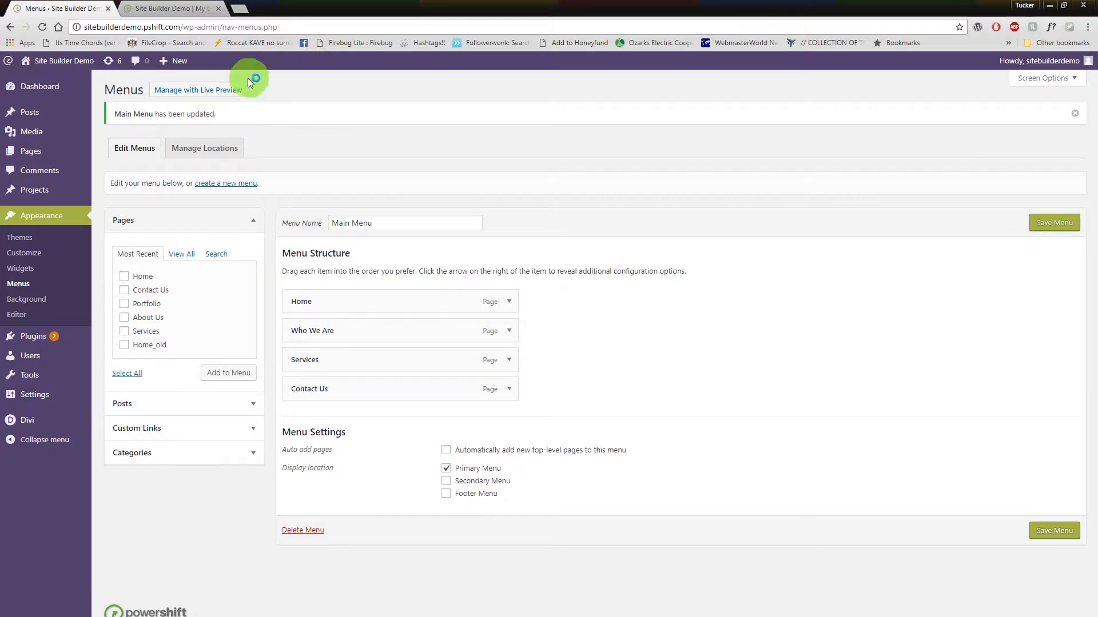
{"action": "left_click", "coordinate": [171, 8]}
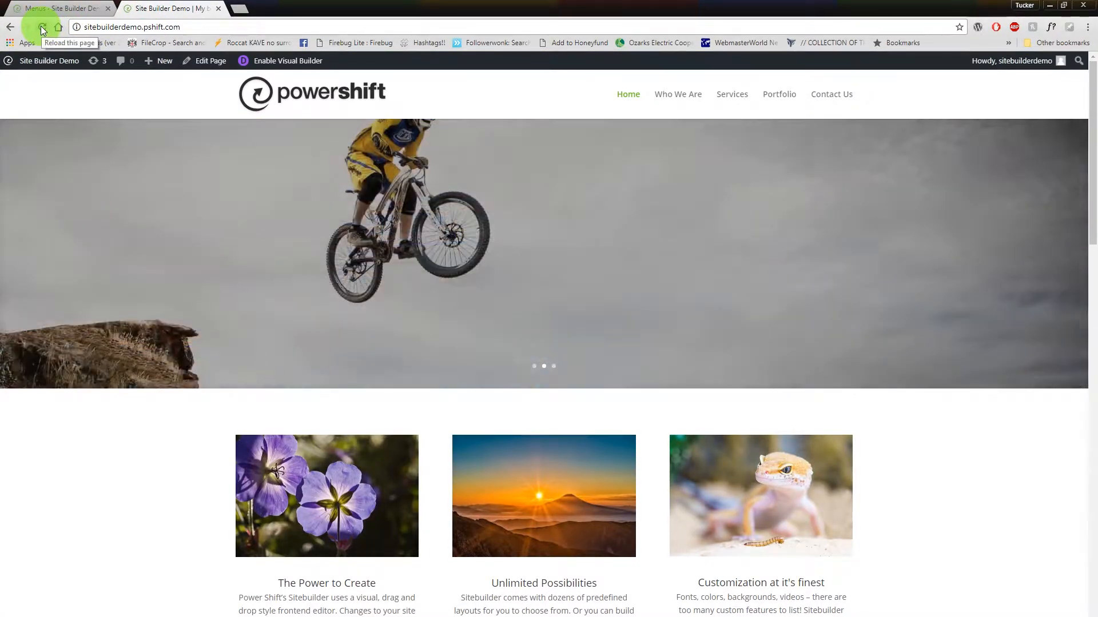
{"action": "left_click", "coordinate": [42, 28]}
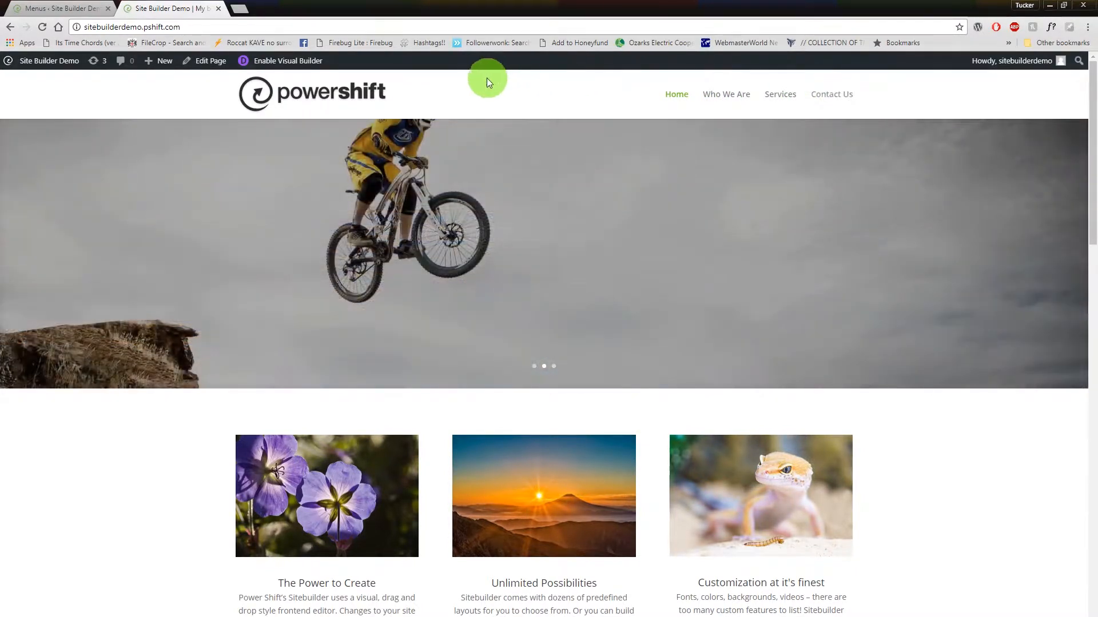
- Add the Portfolio page back to the main menu directly below Home and check the saved order on the live site
{"action": "left_click", "coordinate": [77, 6]}
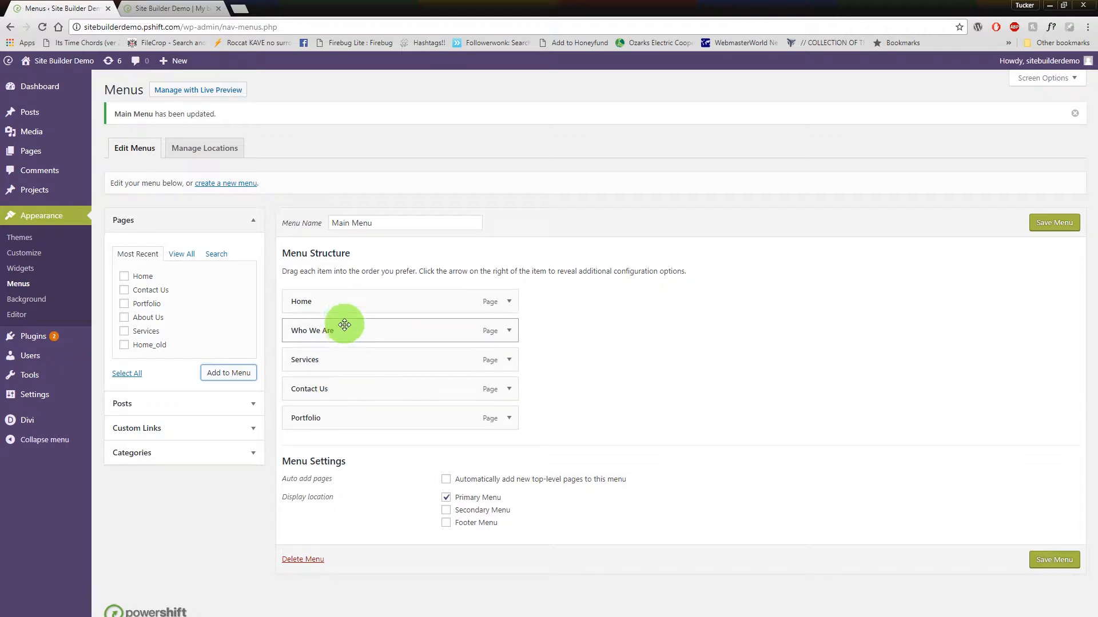
{"action": "left_click_drag", "start_coordinate": [357, 417], "coordinate": [378, 329]}
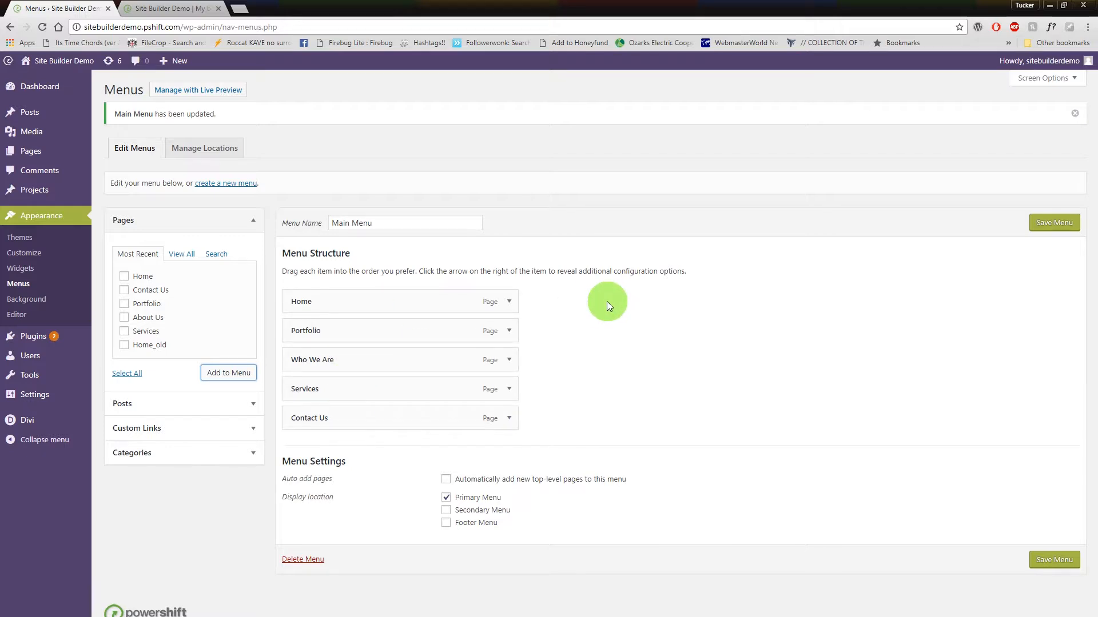
{"action": "left_click", "coordinate": [1064, 222]}
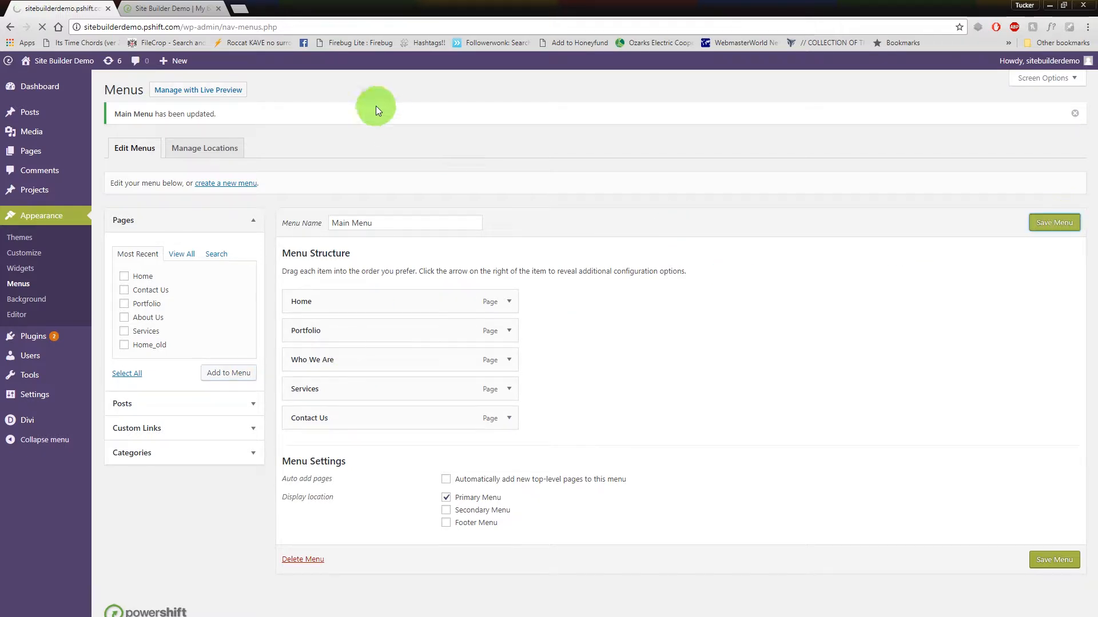
{"action": "left_click", "coordinate": [167, 9]}
{"action": "left_click", "coordinate": [42, 27]}
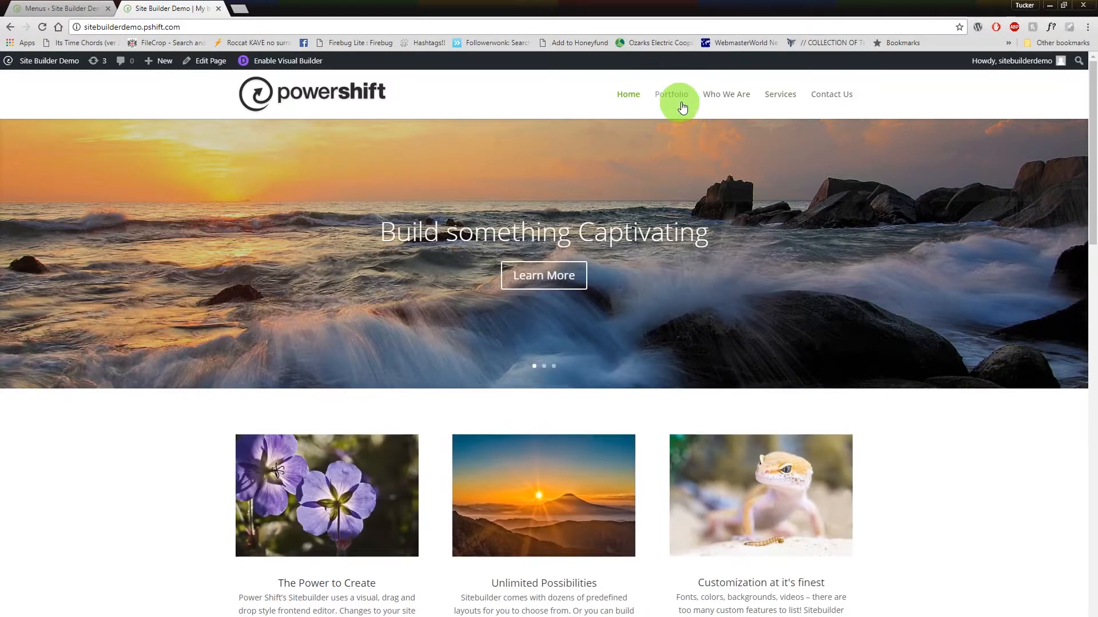
- Nest the Portfolio item as a sub item under Who We Are and save the main menu
{"action": "left_click", "coordinate": [41, 7]}
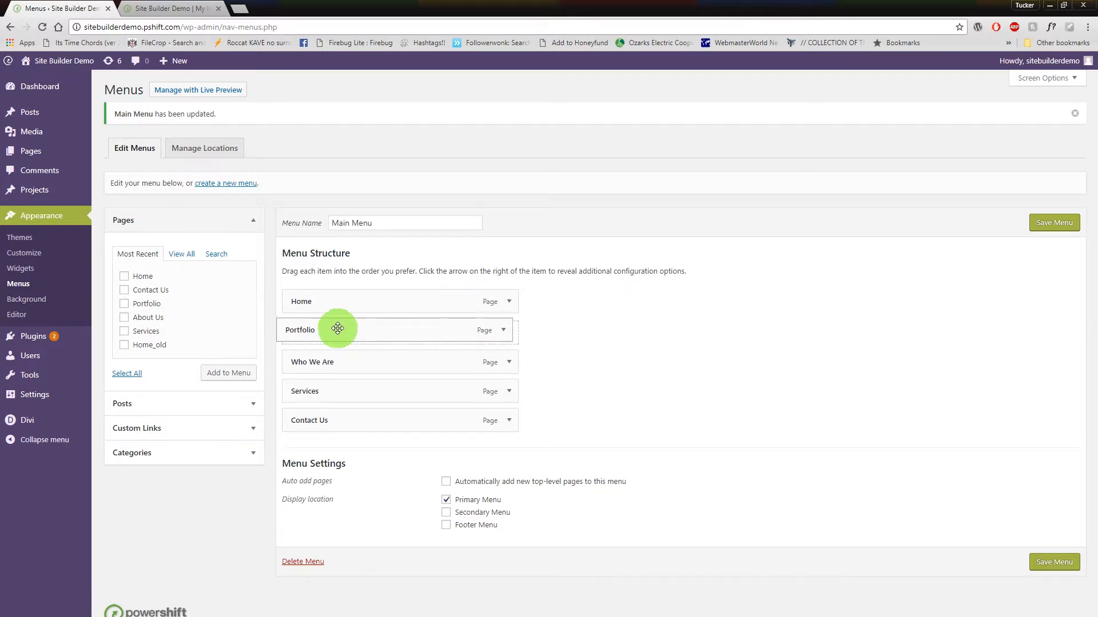
{"action": "left_click_drag", "start_coordinate": [342, 331], "coordinate": [341, 328]}
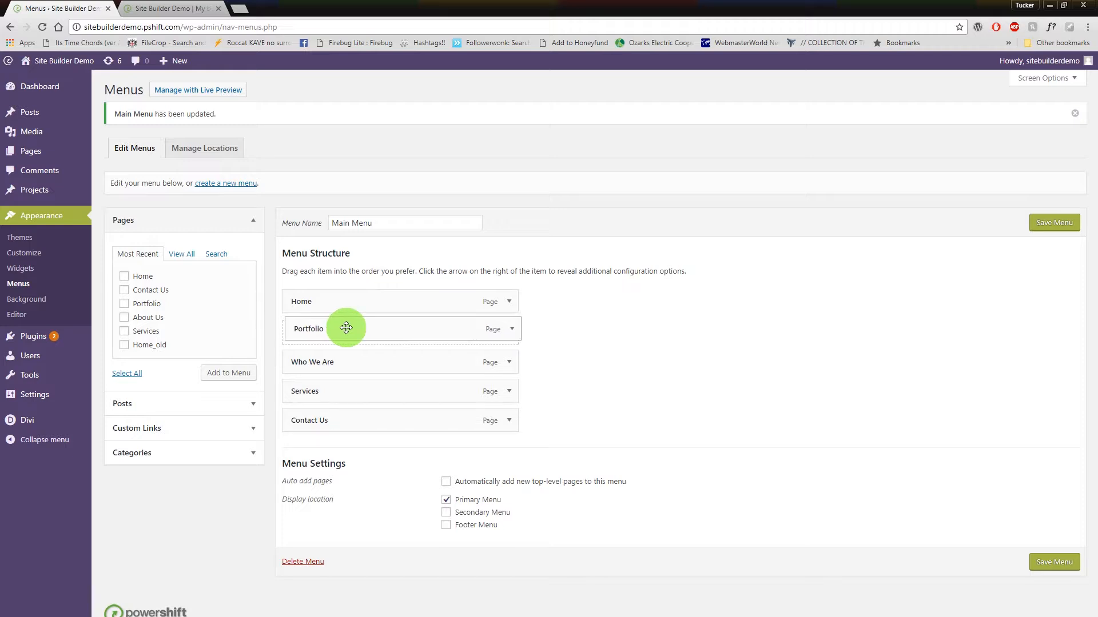
{"action": "left_click_drag", "start_coordinate": [354, 327], "coordinate": [360, 355]}
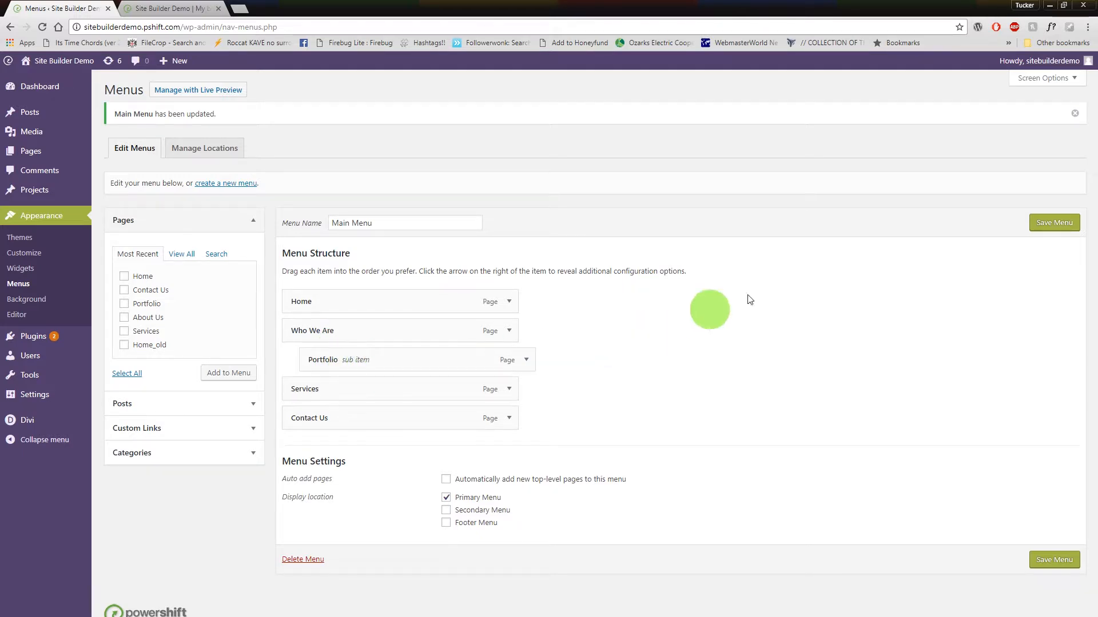
{"action": "left_click", "coordinate": [1040, 224]}
{"action": "left_click", "coordinate": [519, 362]}
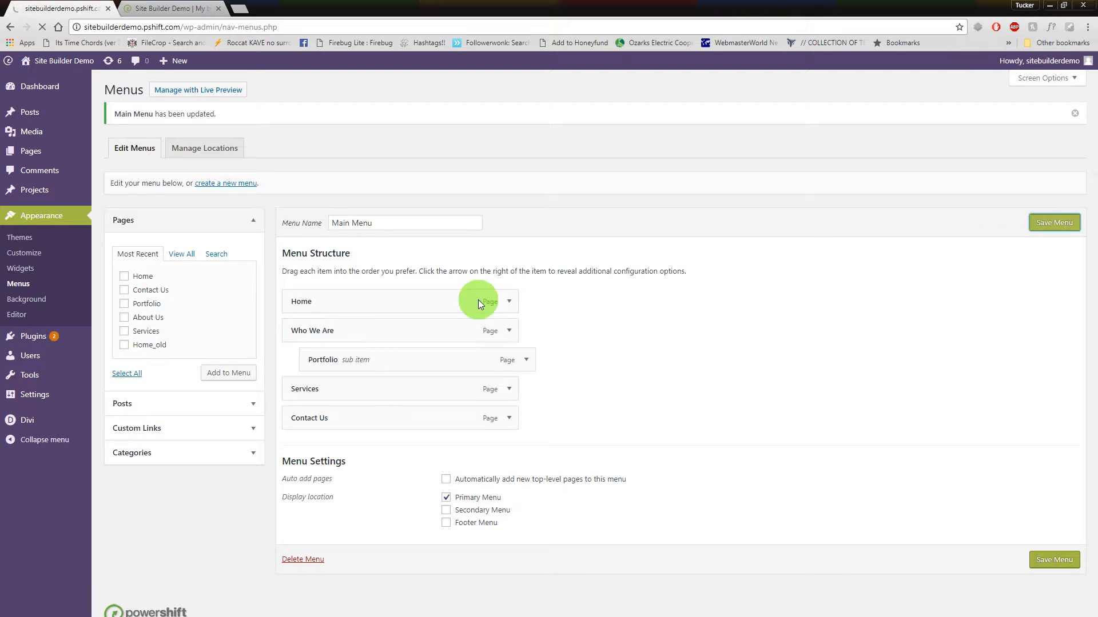
- Reload the live site and examine the submenu under Who We Are
{"action": "left_click", "coordinate": [176, 11]}
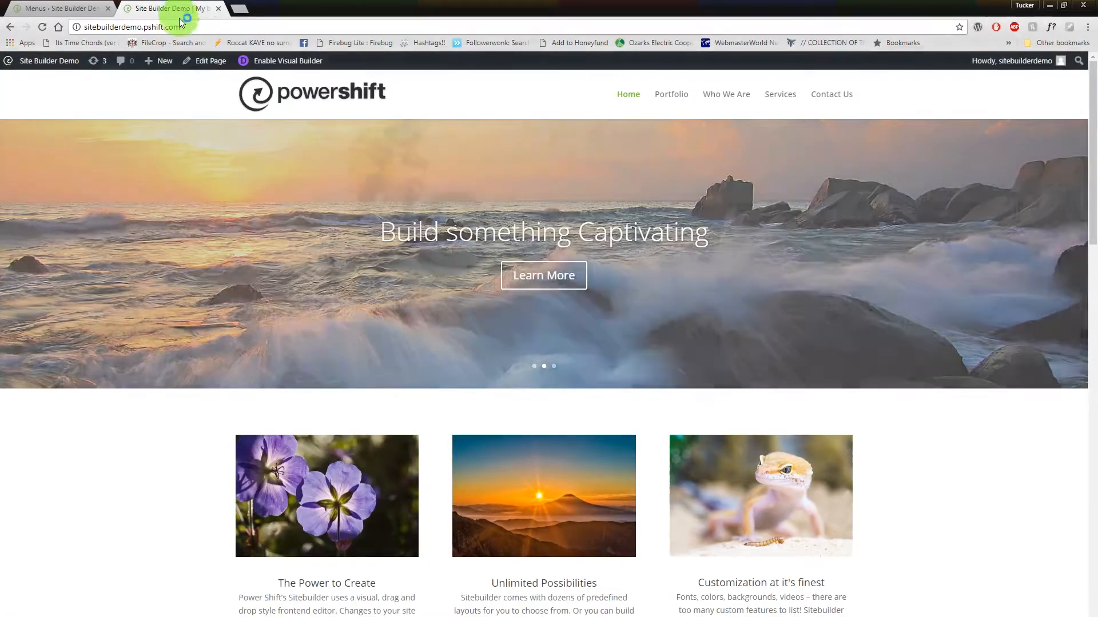
{"action": "left_click", "coordinate": [37, 28]}
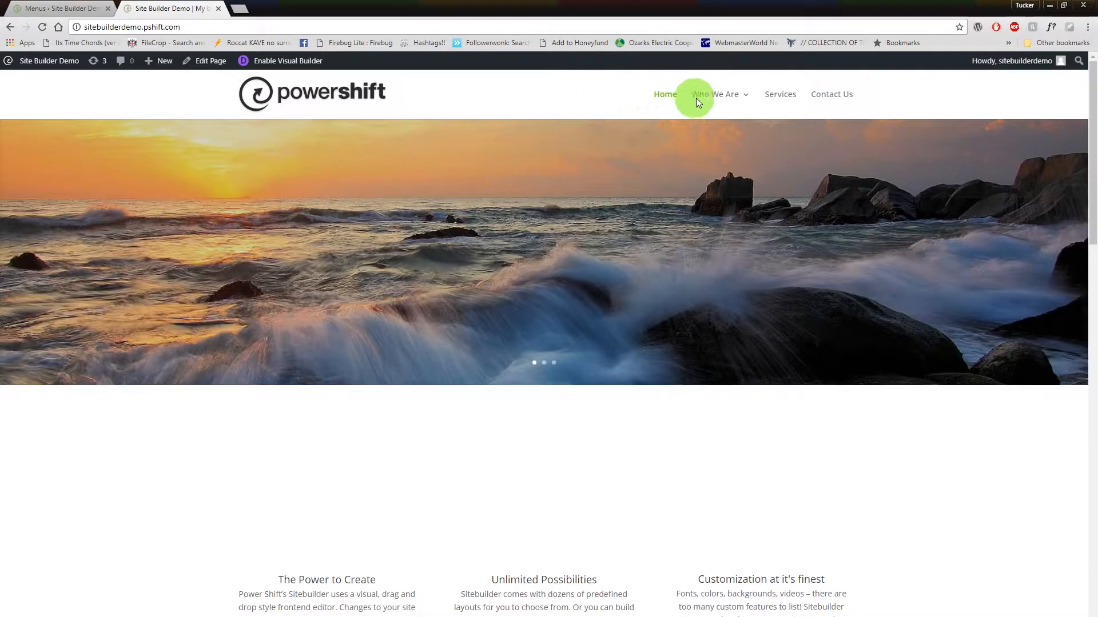
{"action": "mouse_move", "coordinate": [707, 96]}
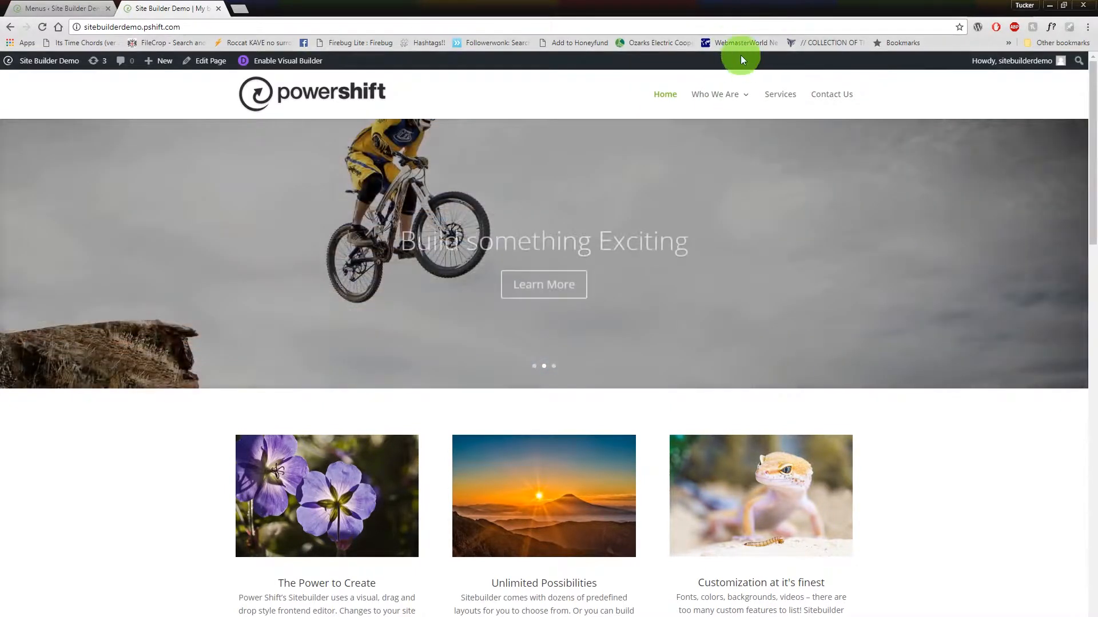
{"action": "mouse_move", "coordinate": [748, 96]}
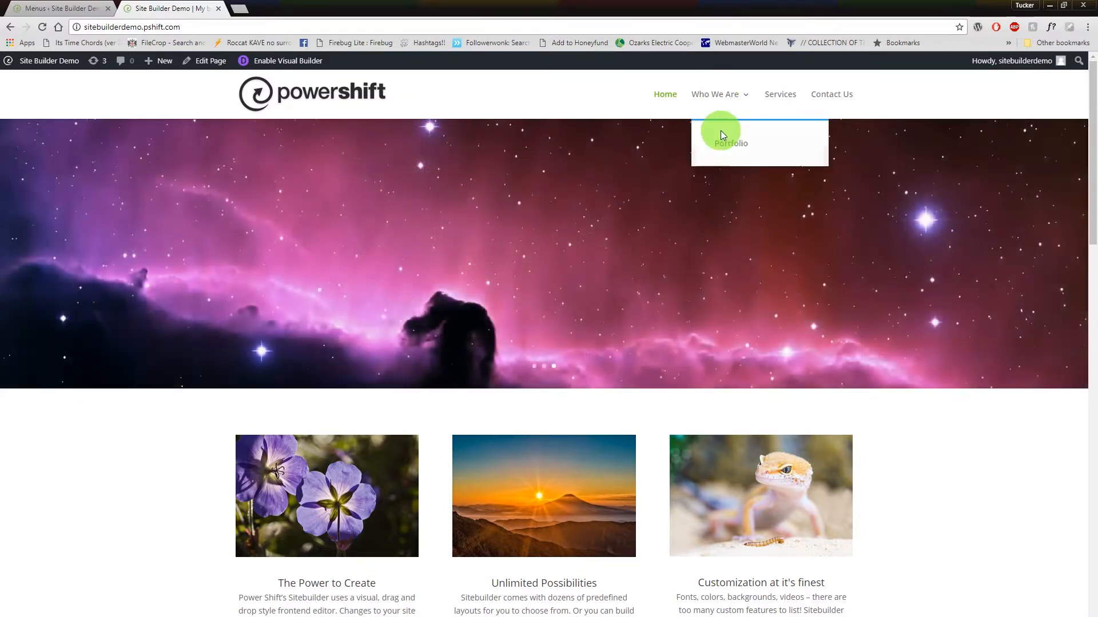
- Rearrange the menu as top-level items Home, Who We Are, Contact Us, Services and Portfolio, and save it
{"action": "left_click", "coordinate": [45, 5]}
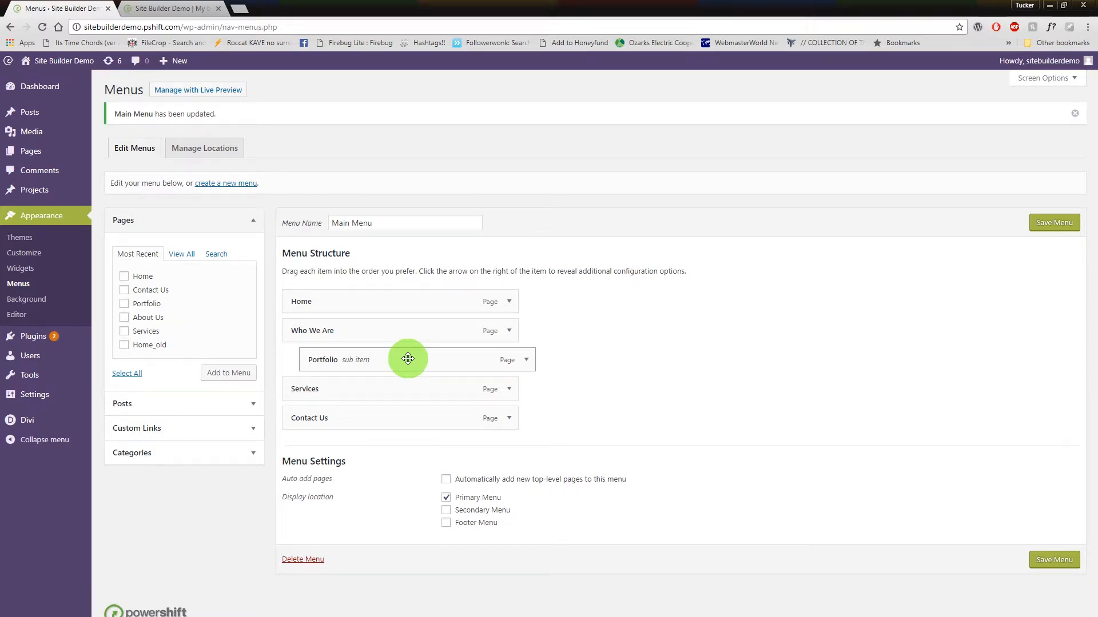
{"action": "left_click_drag", "start_coordinate": [407, 358], "coordinate": [331, 418]}
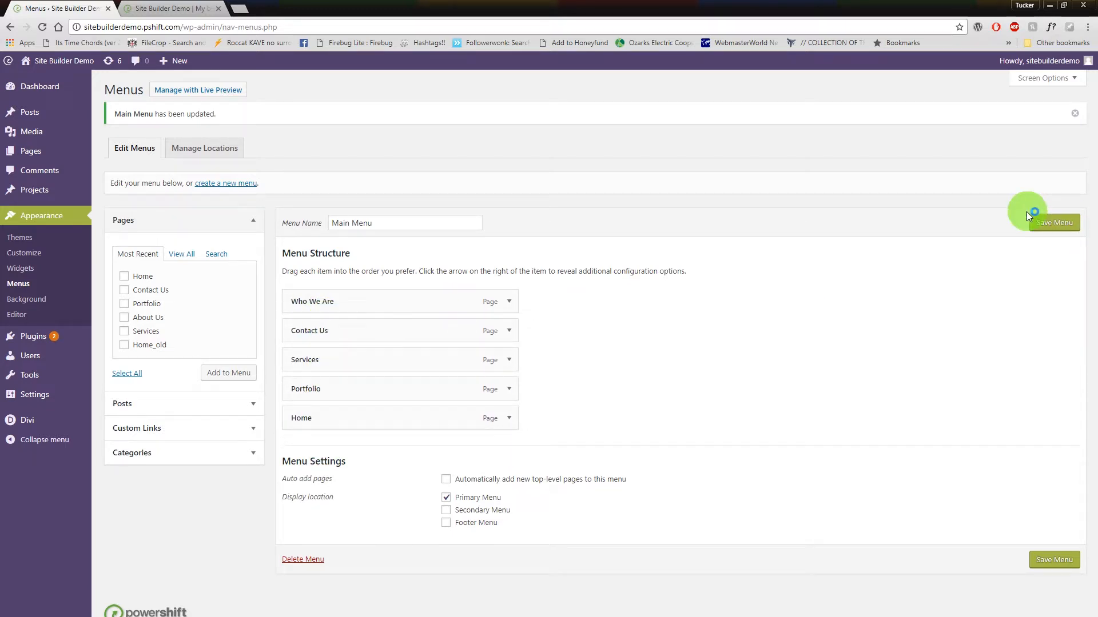
{"action": "left_click_drag", "start_coordinate": [338, 413], "coordinate": [326, 295]}
{"action": "left_click", "coordinate": [1057, 224]}
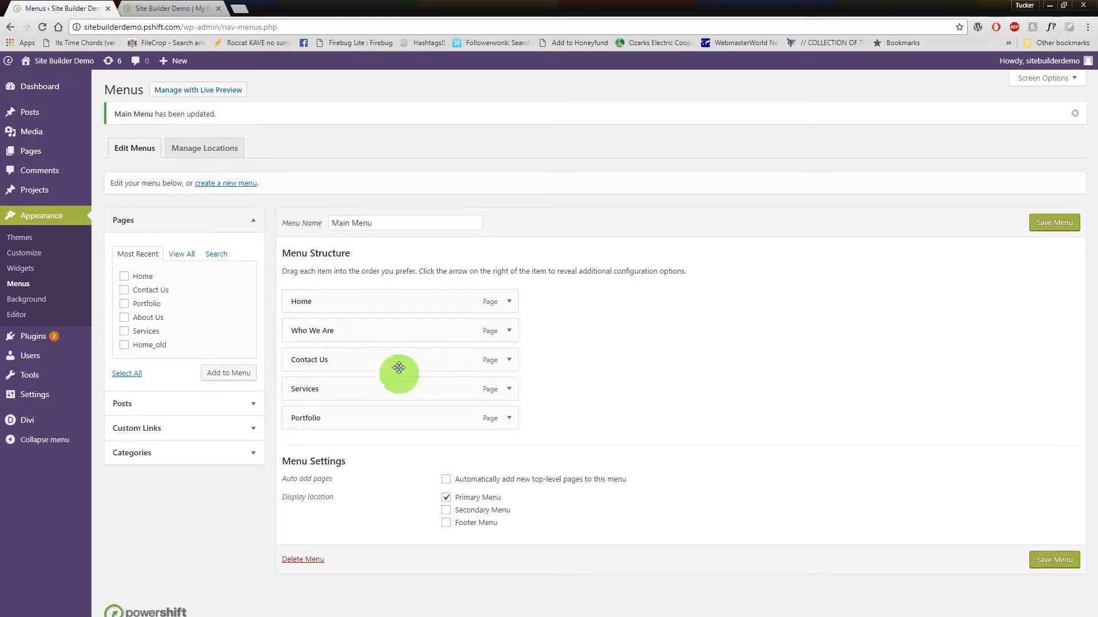
- Look over the live site's navigation and its Who We Are submenu, and return to the menu editor
{"action": "left_click", "coordinate": [152, 9]}
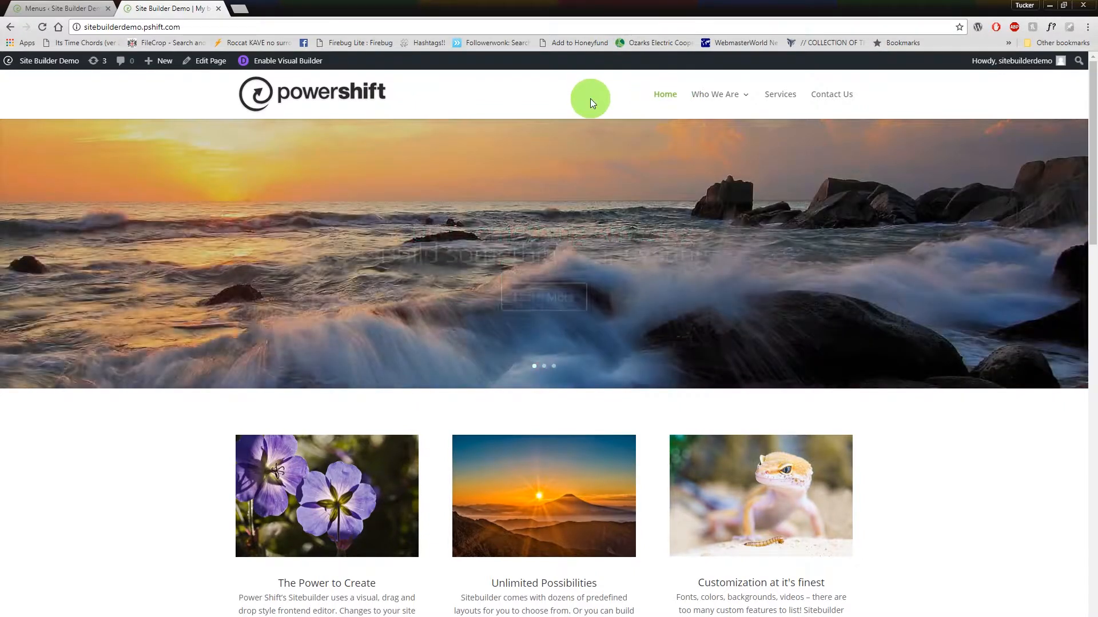
{"action": "mouse_move", "coordinate": [731, 101]}
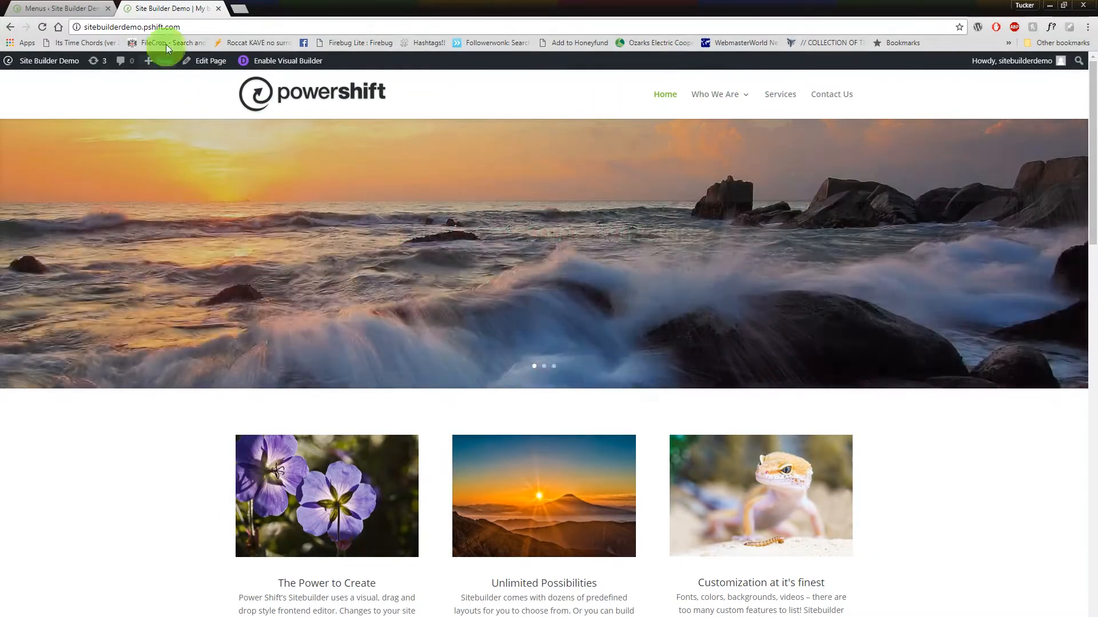
{"action": "left_click", "coordinate": [92, 9]}
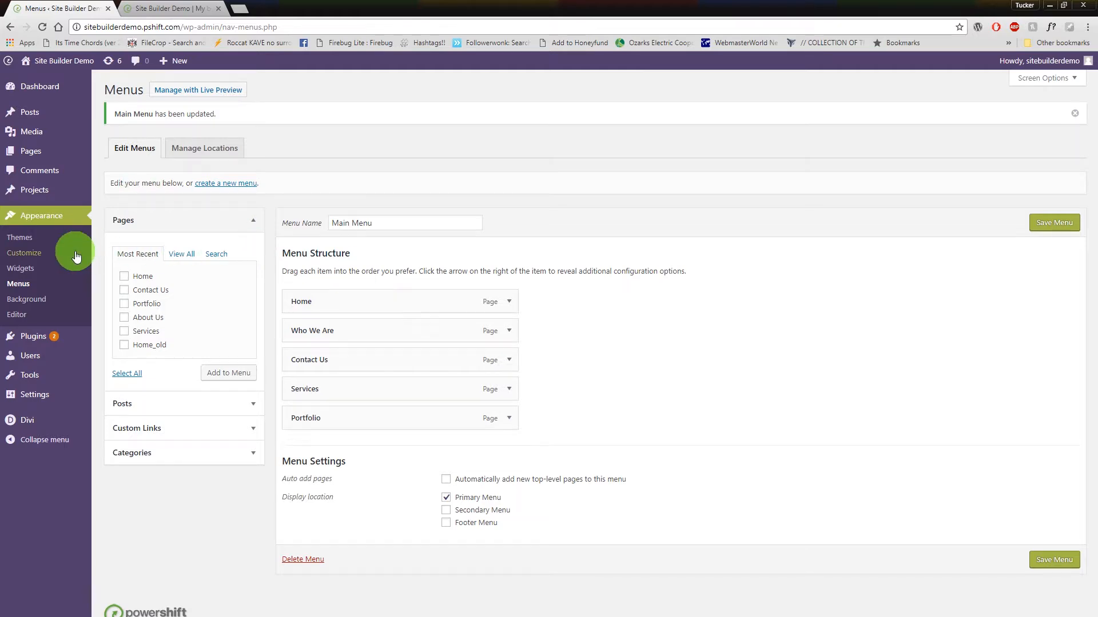
- Open the theme customizer's Primary Menu Bar settings and set the logo max height to 84
{"action": "mouse_move", "coordinate": [47, 417]}
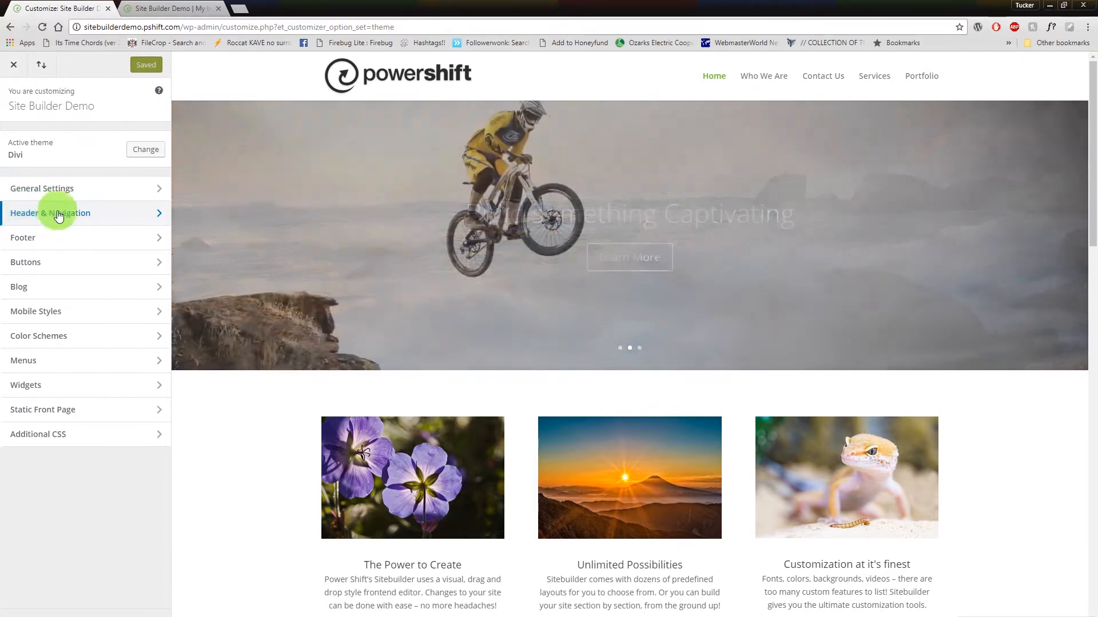
{"action": "left_click", "coordinate": [64, 212]}
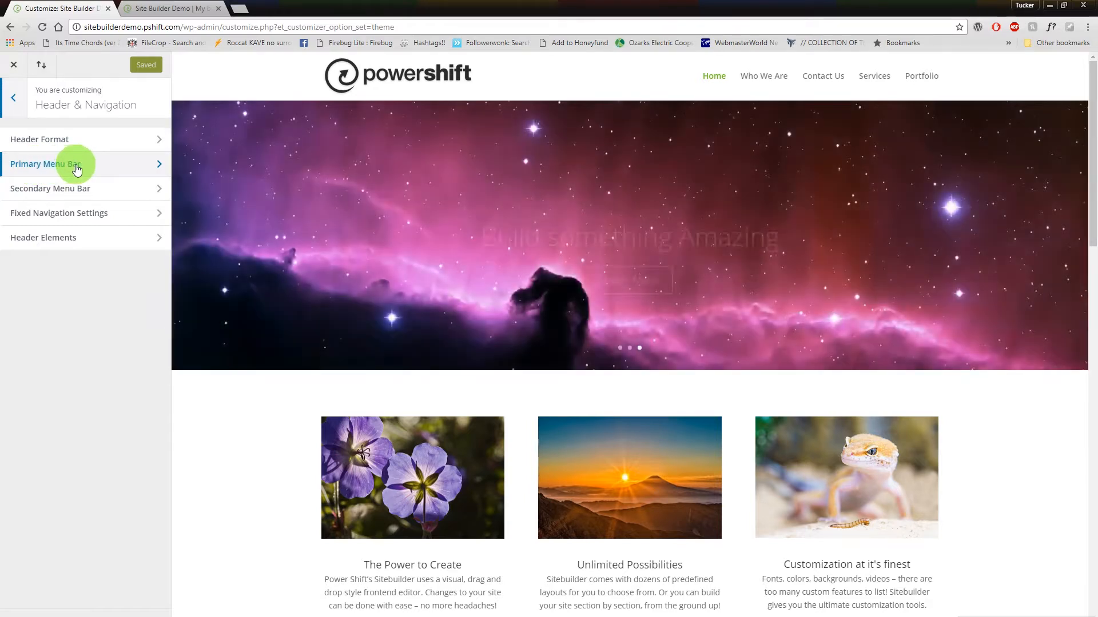
{"action": "left_click", "coordinate": [77, 170]}
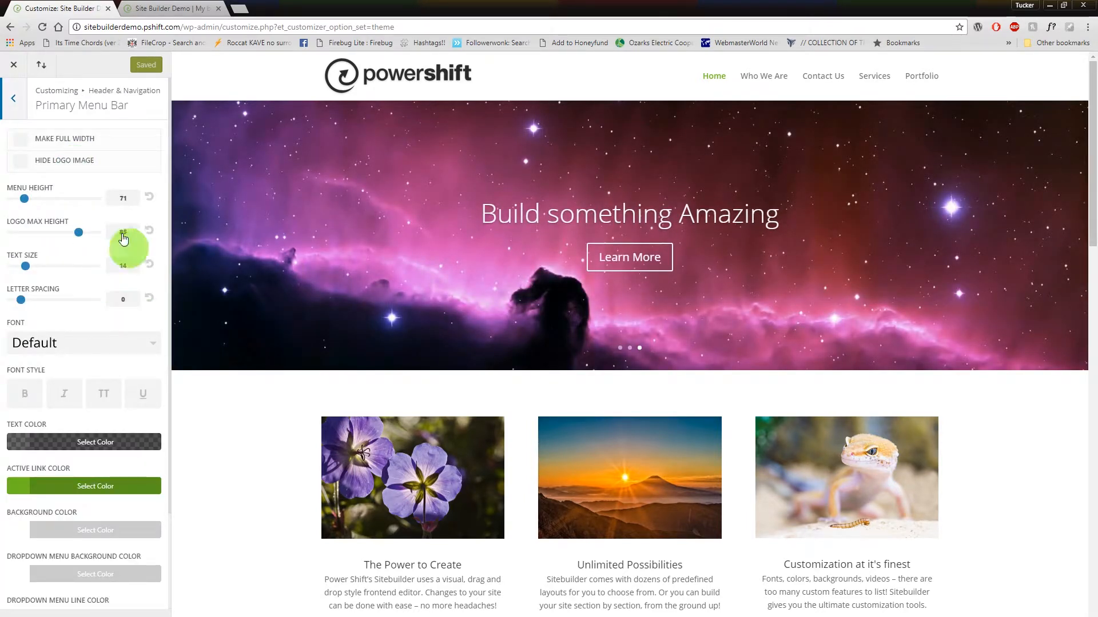
{"action": "mouse_move", "coordinate": [65, 240]}
{"action": "left_mouse_down"}
{"action": "mouse_move", "coordinate": [78, 231]}
{"action": "mouse_move", "coordinate": [51, 231]}
{"action": "mouse_move", "coordinate": [77, 229]}
{"action": "left_mouse_up"}
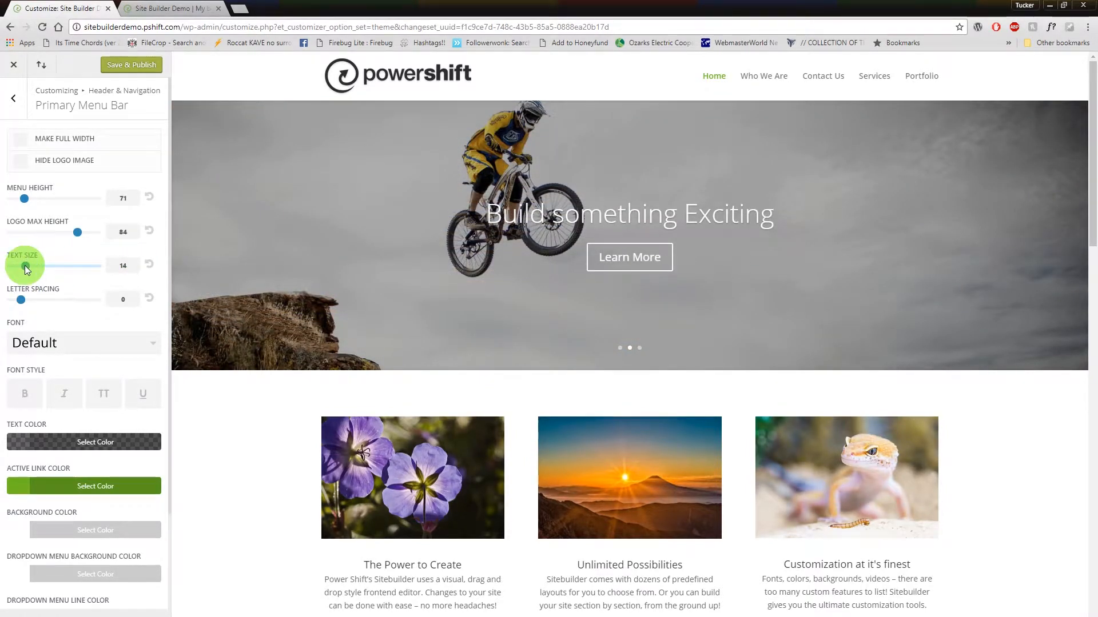
- Try larger text sizes for the primary menu, including 20 and 28
{"action": "left_click_drag", "start_coordinate": [38, 266], "coordinate": [54, 266]}
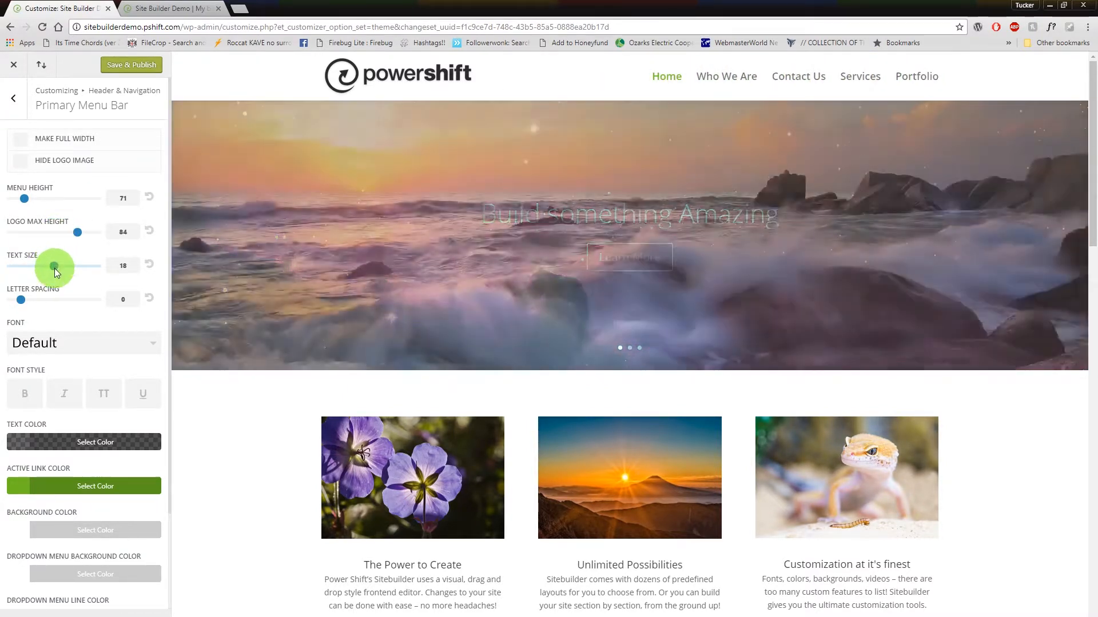
{"action": "mouse_move", "coordinate": [56, 267]}
{"action": "left_mouse_down"}
{"action": "mouse_move", "coordinate": [23, 273]}
{"action": "mouse_move", "coordinate": [80, 265]}
{"action": "mouse_move", "coordinate": [70, 266]}
{"action": "left_mouse_up"}
{"action": "left_click", "coordinate": [130, 269]}
{"action": "type", "text": "2020"}
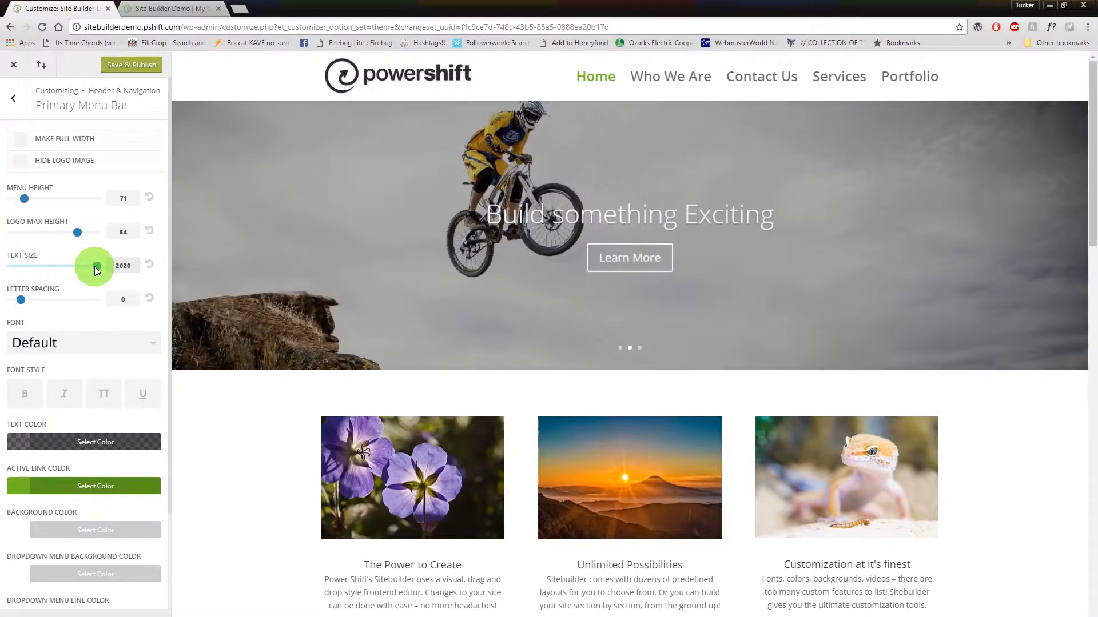
{"action": "left_click", "coordinate": [94, 266]}
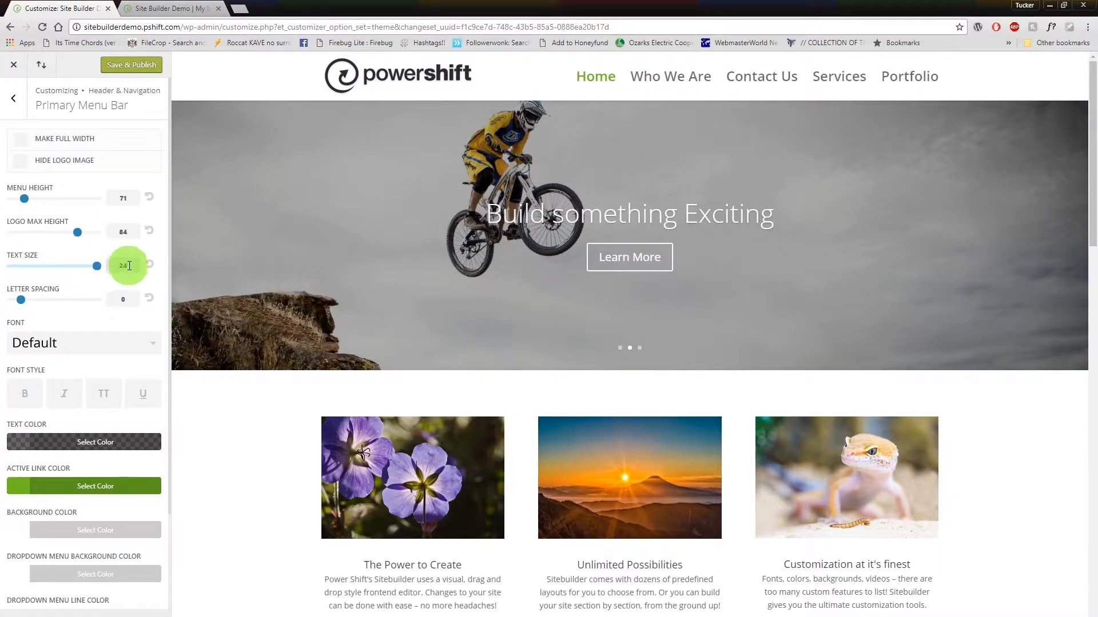
{"action": "key", "text": "BackSpace"}
{"action": "type", "text": "0"}
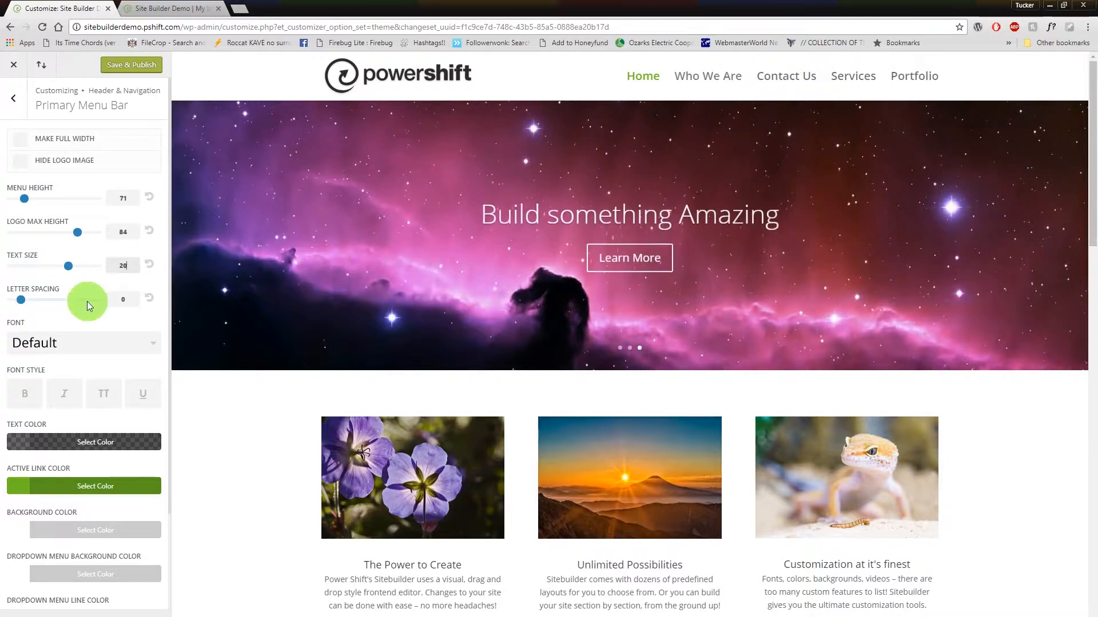
{"action": "key", "text": "BackSpace"}
{"action": "type", "text": "8"}
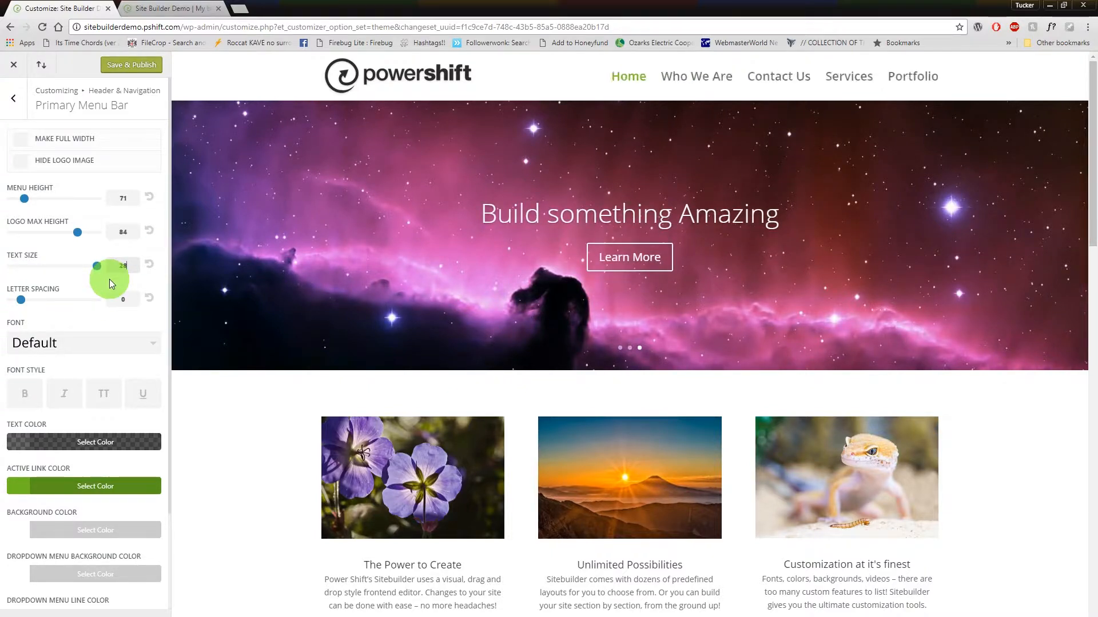
- Set the primary menu's text size to 18
{"action": "key", "text": "BackSpace"}
{"action": "key", "text": "BackSpace"}
{"action": "type", "text": "18"}
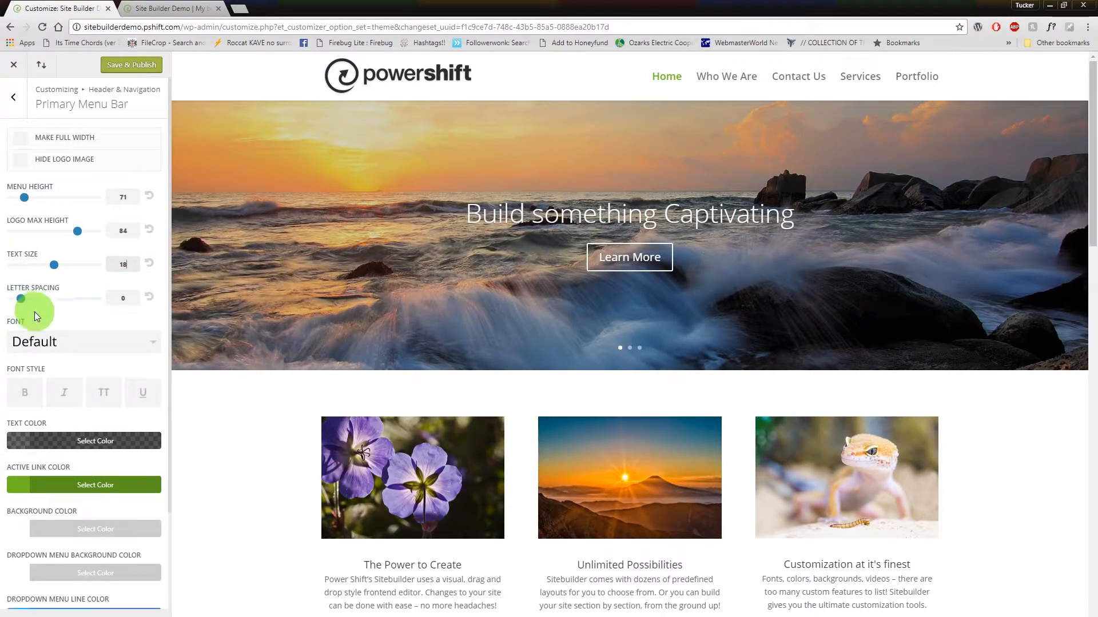
- Change the primary menu's font to Lobster
{"action": "scroll", "coordinate": [38, 317], "scroll_direction": "down", "scroll_amount": 1}
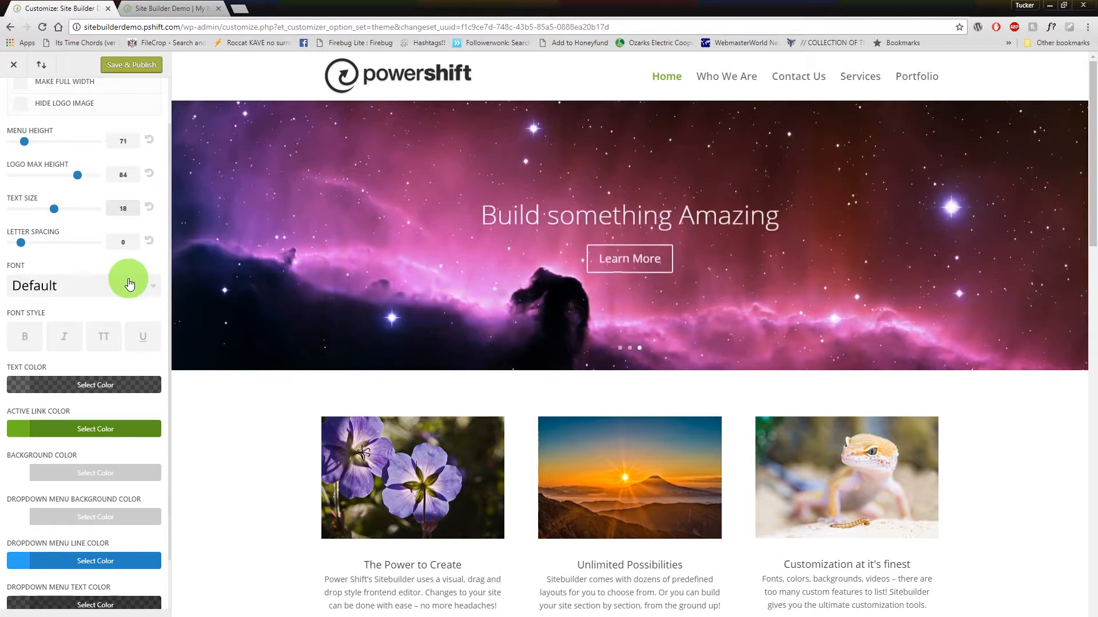
{"action": "left_click", "coordinate": [129, 284]}
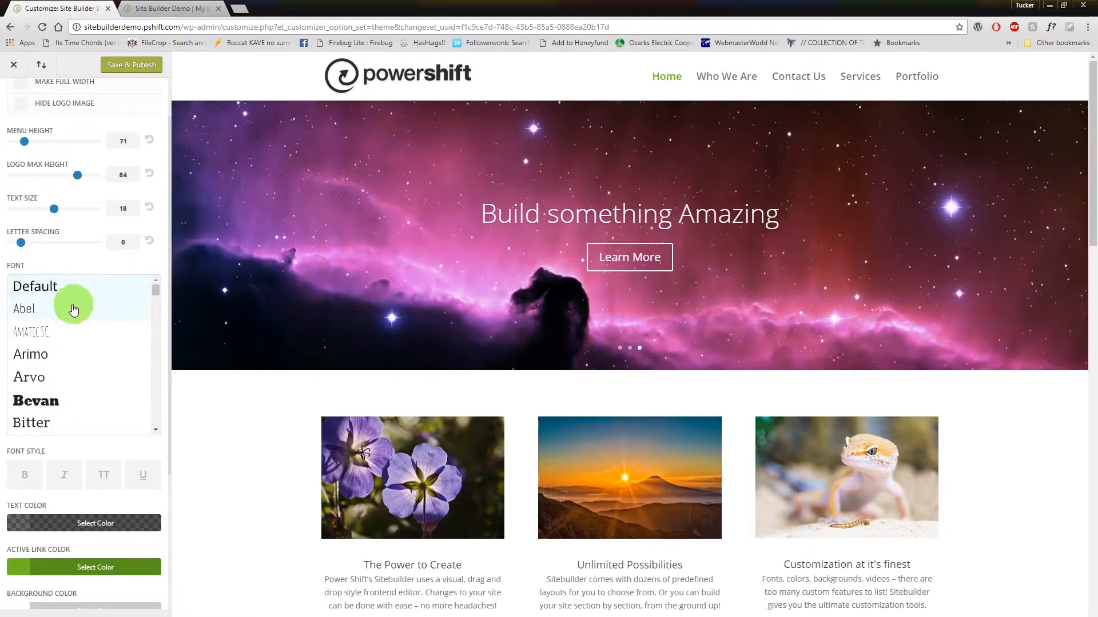
{"action": "scroll", "coordinate": [57, 331], "scroll_direction": "down", "scroll_amount": 5}
{"action": "scroll", "coordinate": [94, 340], "scroll_direction": "down", "scroll_amount": 10}
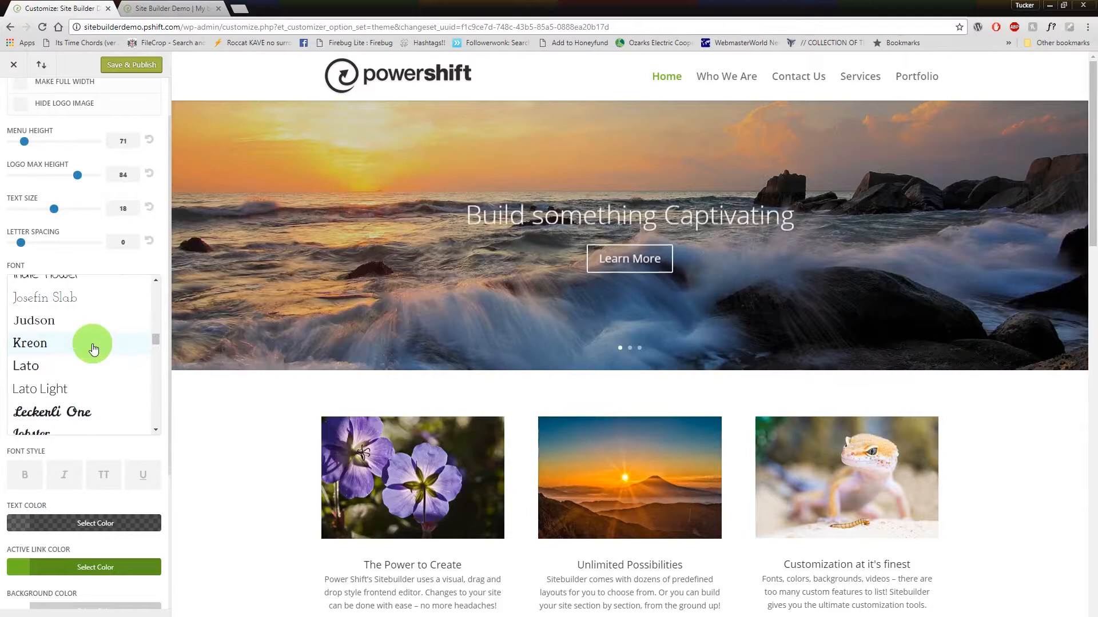
{"action": "scroll", "coordinate": [91, 343], "scroll_direction": "down", "scroll_amount": 2}
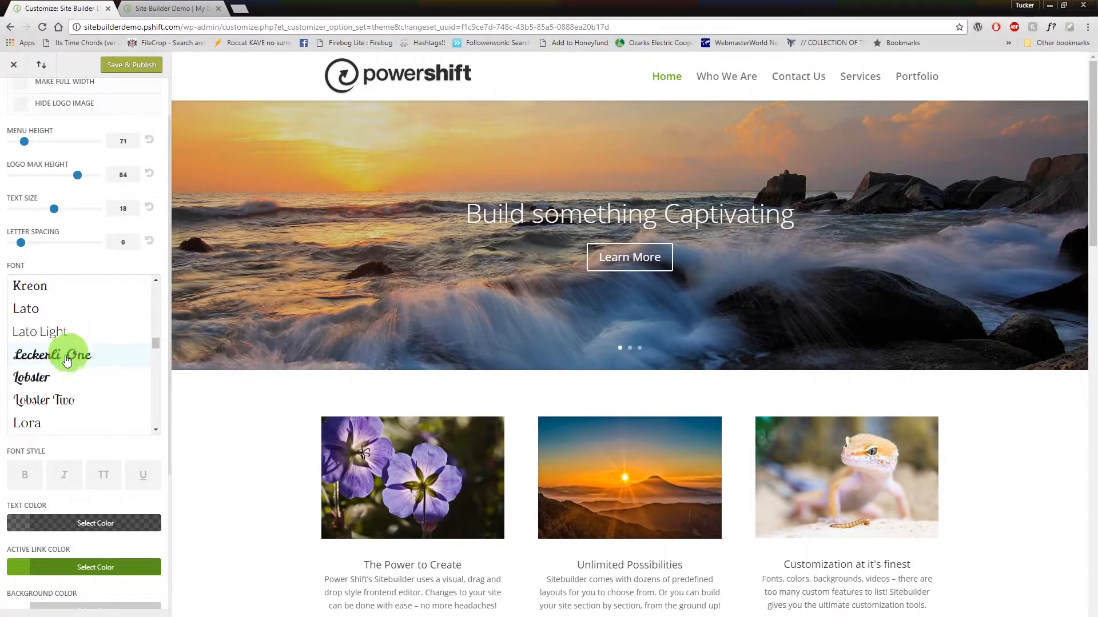
{"action": "scroll", "coordinate": [53, 338], "scroll_direction": "down", "scroll_amount": 1}
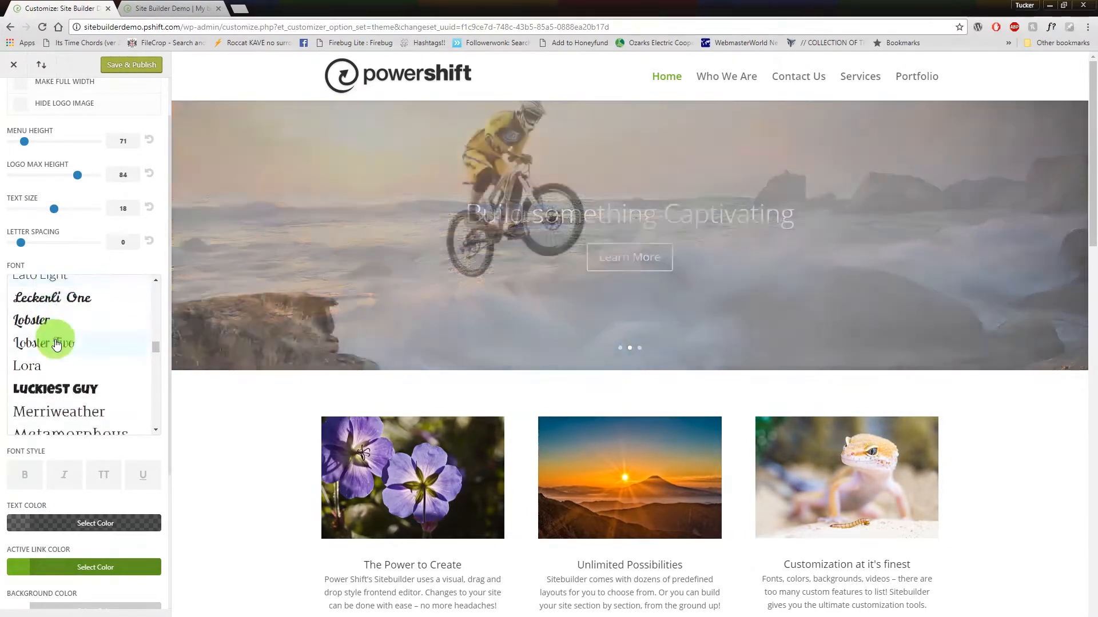
{"action": "left_click", "coordinate": [53, 318]}
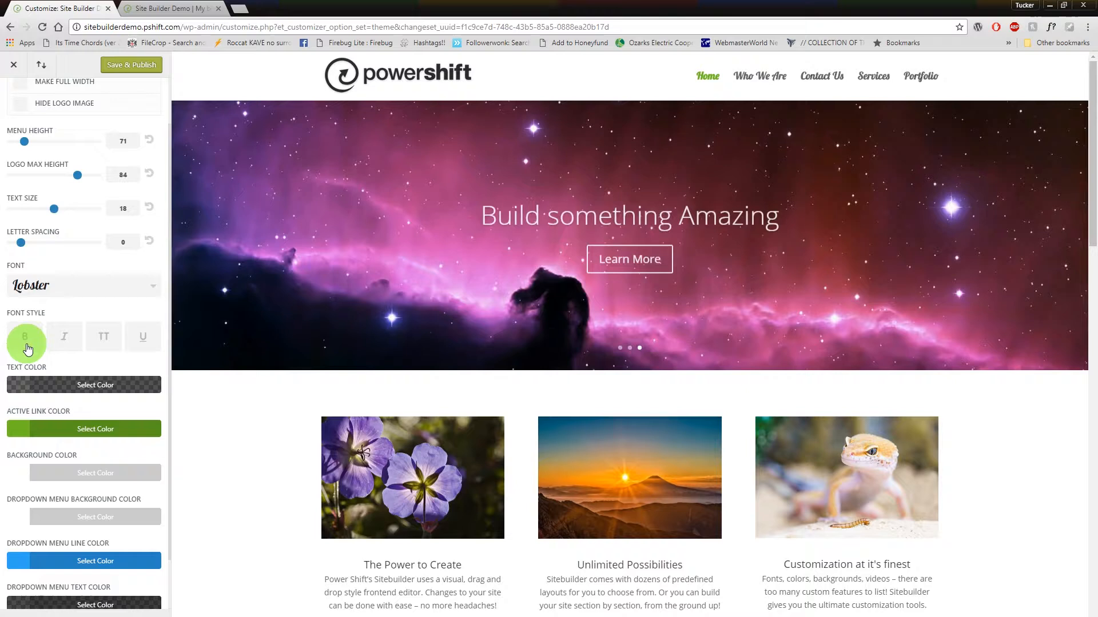
- Try the bold and uppercase font styles on the primary menu text
{"action": "left_click", "coordinate": [39, 345]}
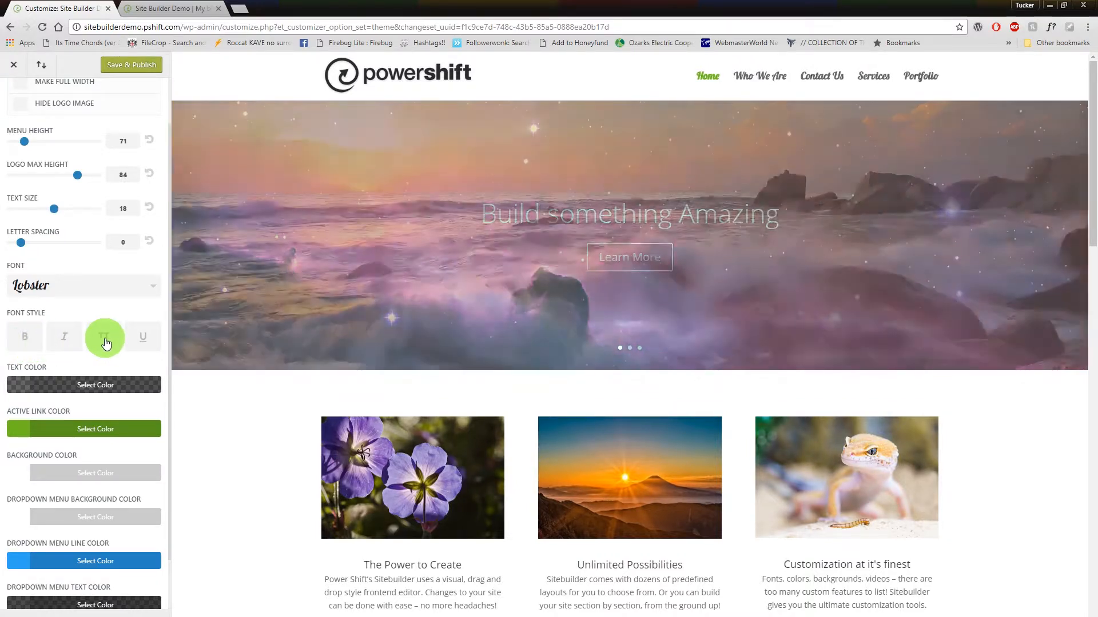
{"action": "left_click", "coordinate": [104, 339]}
{"action": "left_click", "coordinate": [106, 341]}
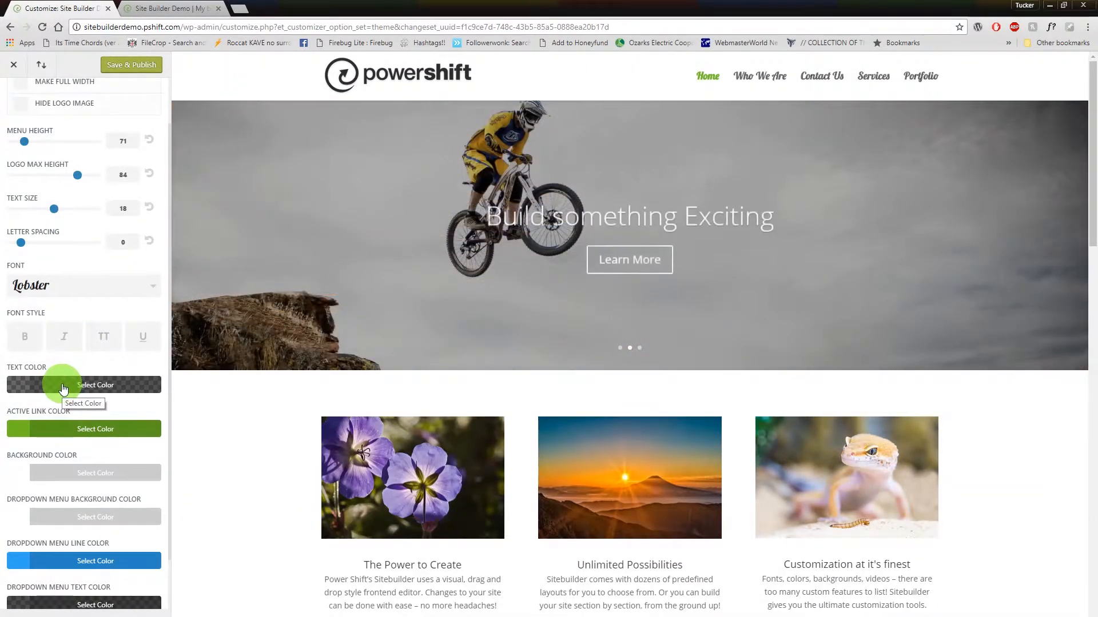
- Set the primary menu's text color to a semi-transparent dark teal with RGB values 0,111,119
{"action": "scroll", "coordinate": [66, 401], "scroll_direction": "down", "scroll_amount": 1}
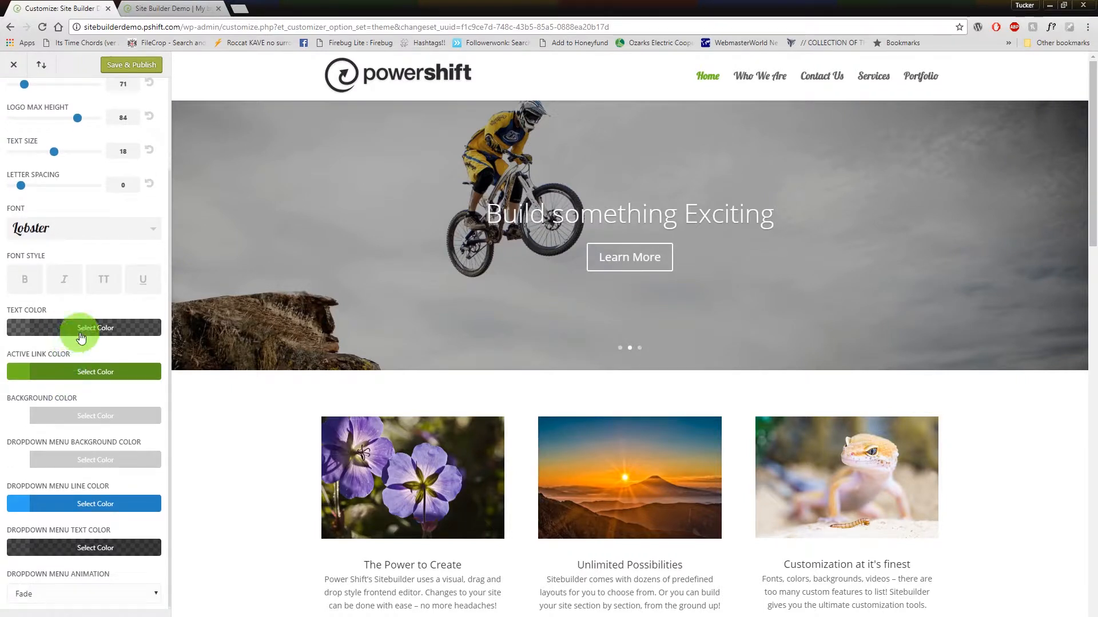
{"action": "left_click", "coordinate": [95, 329]}
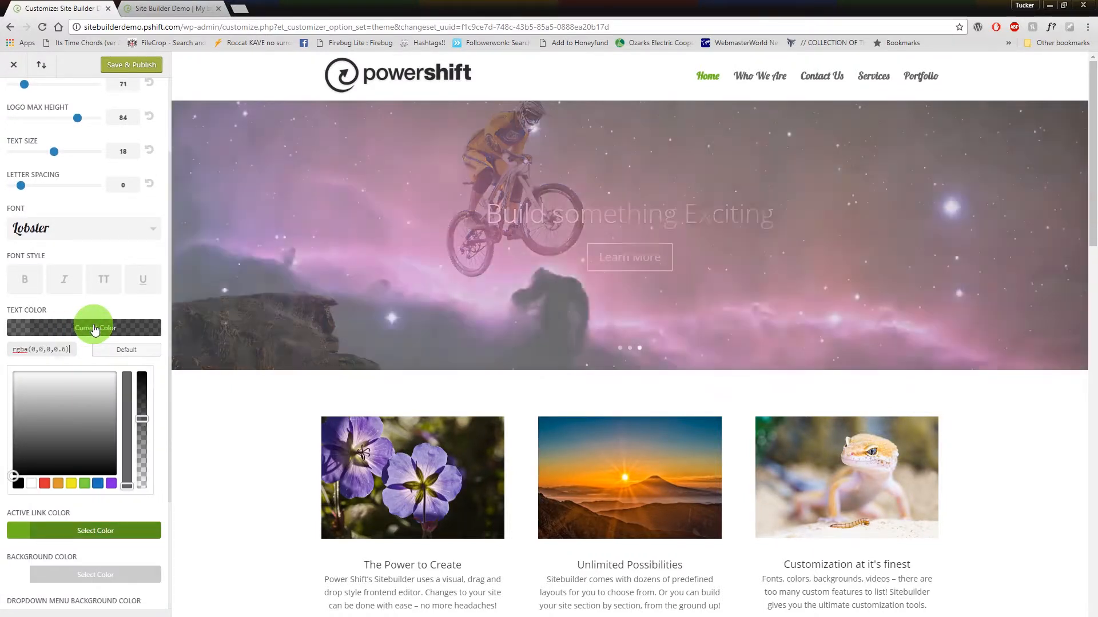
{"action": "left_click", "coordinate": [94, 329]}
{"action": "left_click", "coordinate": [79, 330]}
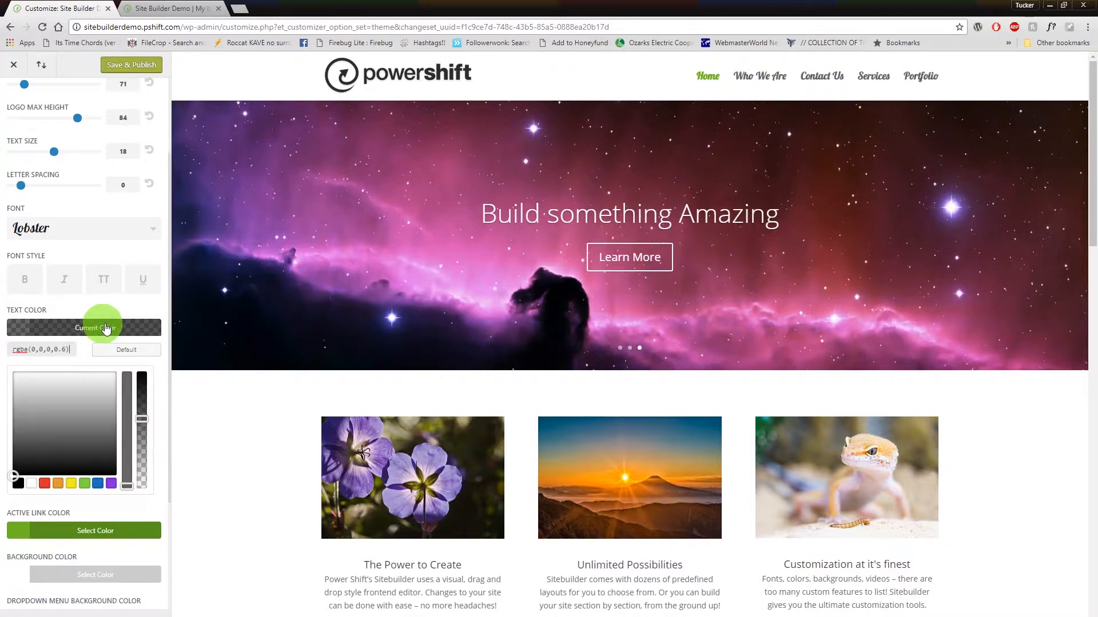
{"action": "mouse_move", "coordinate": [16, 472]}
{"action": "left_mouse_down"}
{"action": "mouse_move", "coordinate": [39, 431]}
{"action": "mouse_move", "coordinate": [78, 400]}
{"action": "mouse_move", "coordinate": [89, 417]}
{"action": "mouse_move", "coordinate": [25, 441]}
{"action": "mouse_move", "coordinate": [94, 375]}
{"action": "mouse_move", "coordinate": [143, 430]}
{"action": "left_mouse_up"}
{"action": "left_click_drag", "start_coordinate": [67, 399], "coordinate": [61, 410]}
{"action": "left_click", "coordinate": [129, 396]}
{"action": "left_click_drag", "start_coordinate": [129, 396], "coordinate": [127, 375]}
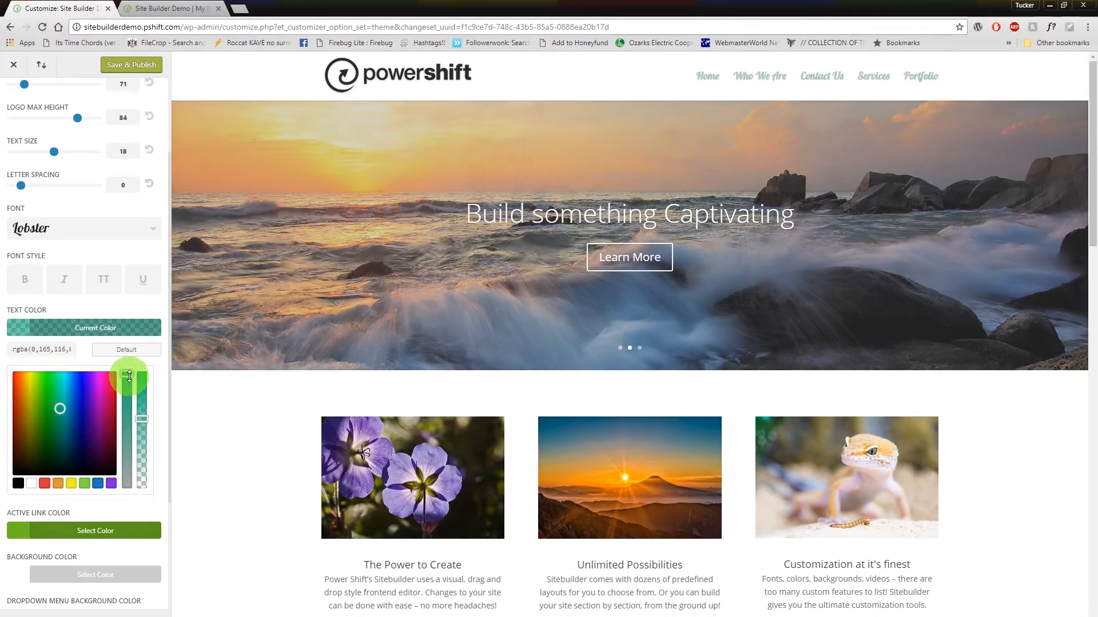
{"action": "left_click_drag", "start_coordinate": [84, 427], "coordinate": [66, 426]}
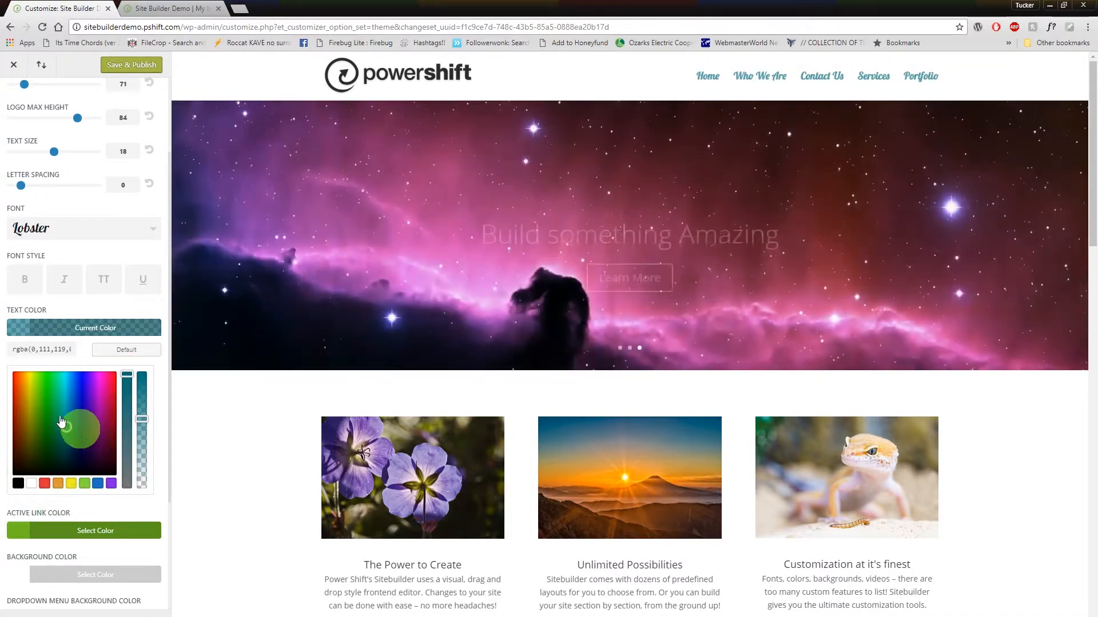
{"action": "left_click", "coordinate": [67, 329]}
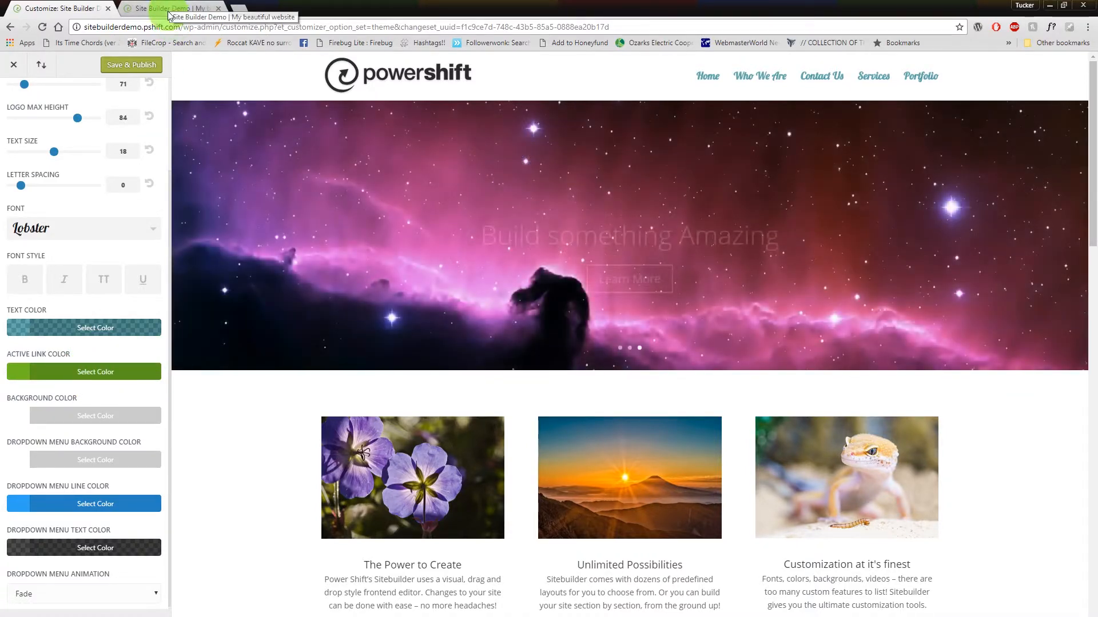
- Examine how the active Home link is colored on the live site and return to the customizer
{"action": "left_click", "coordinate": [169, 9]}
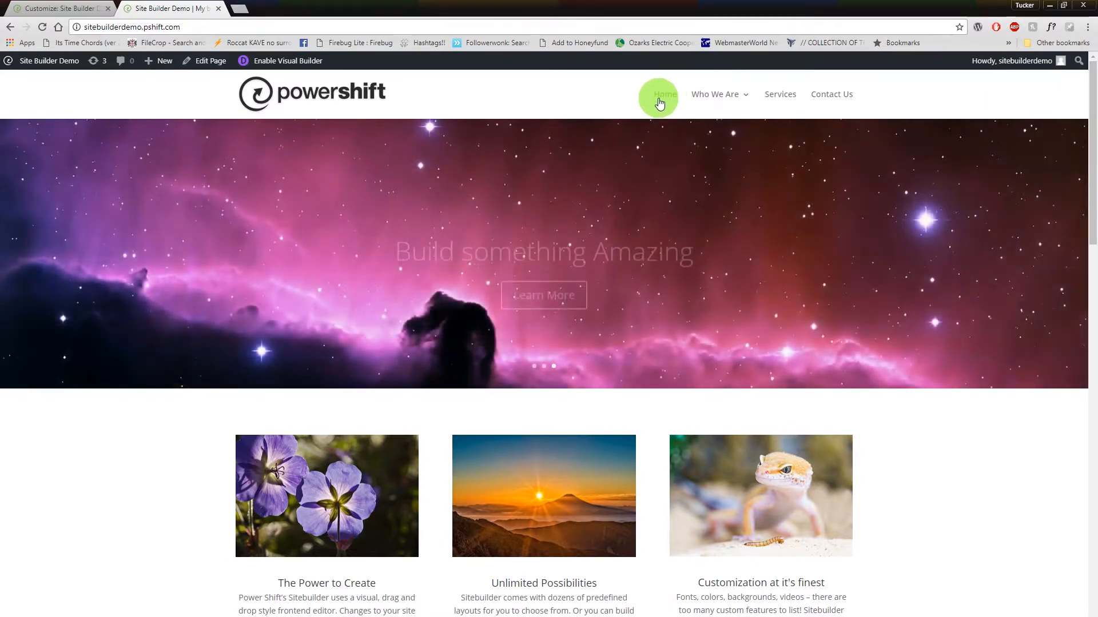
{"action": "scroll", "coordinate": [643, 422], "scroll_direction": "down", "scroll_amount": 5}
{"action": "scroll", "coordinate": [623, 417], "scroll_direction": "up", "scroll_amount": 5}
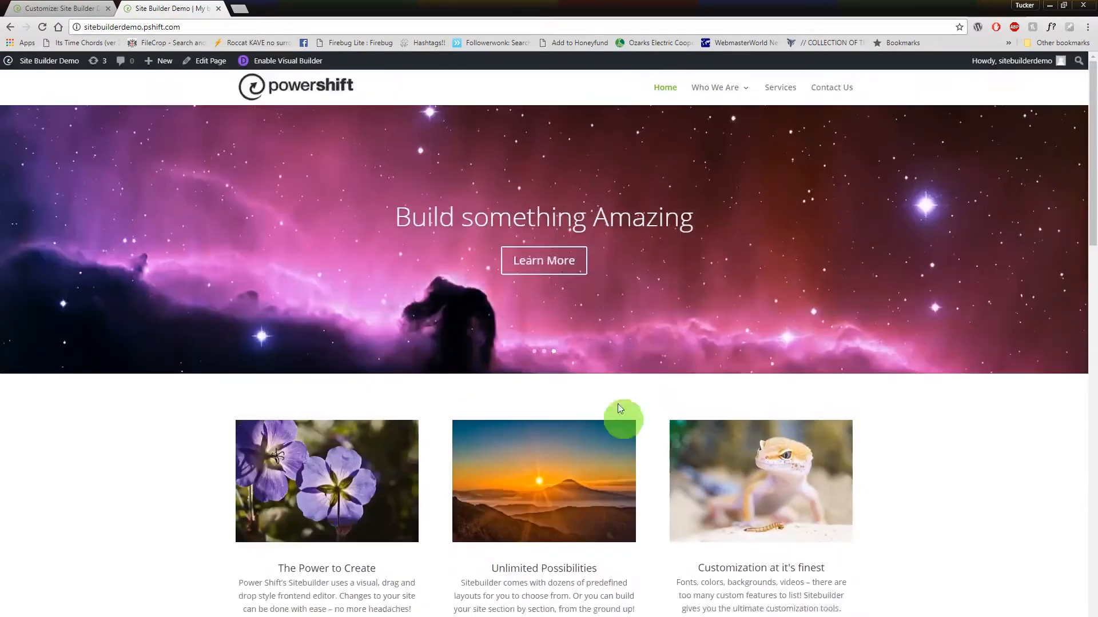
{"action": "left_click", "coordinate": [31, 7]}
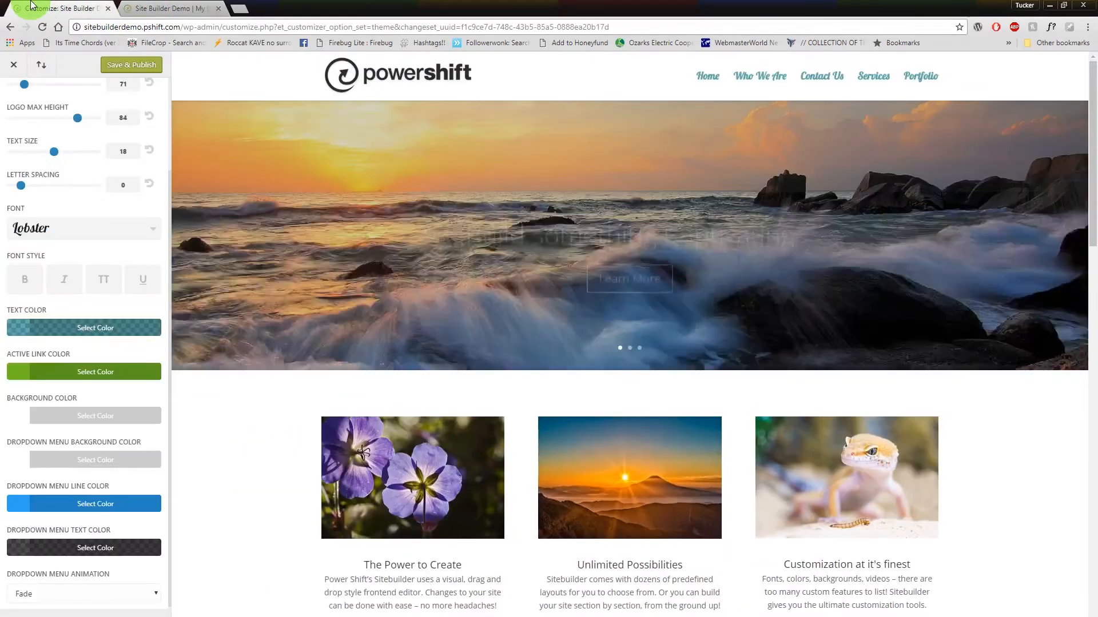
- Set the primary menu's active link color to dark navy #000e49
{"action": "left_click", "coordinate": [55, 371]}
{"action": "left_click_drag", "start_coordinate": [65, 457], "coordinate": [79, 486]}
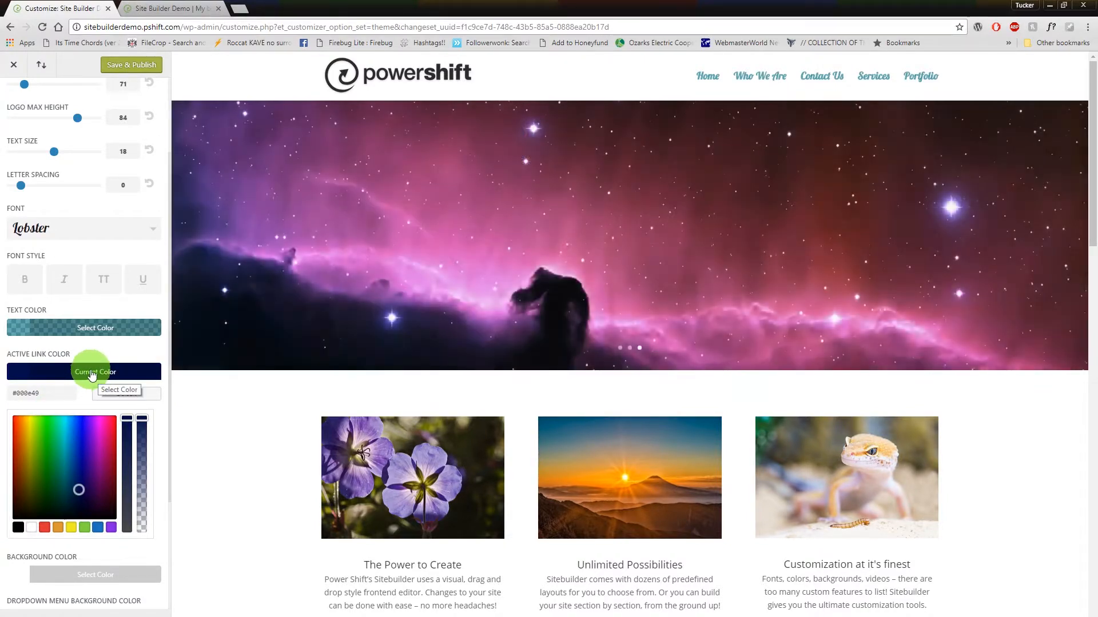
{"action": "left_click", "coordinate": [92, 372]}
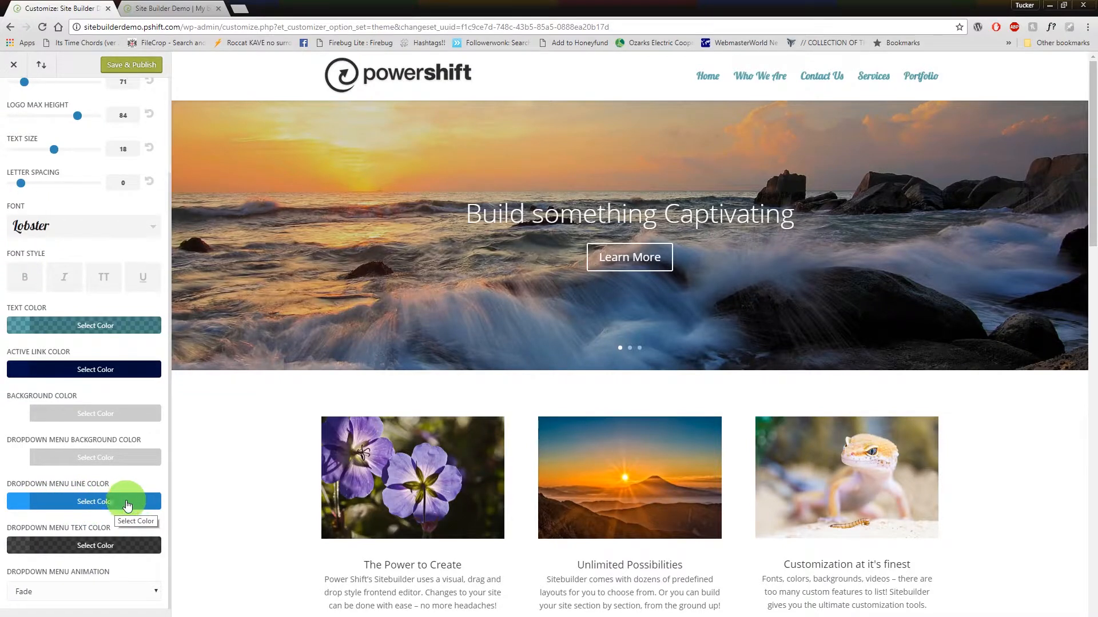
- Examine the Who We Are dropdown on the live site and return to the menu bar settings
{"action": "left_click", "coordinate": [166, 8]}
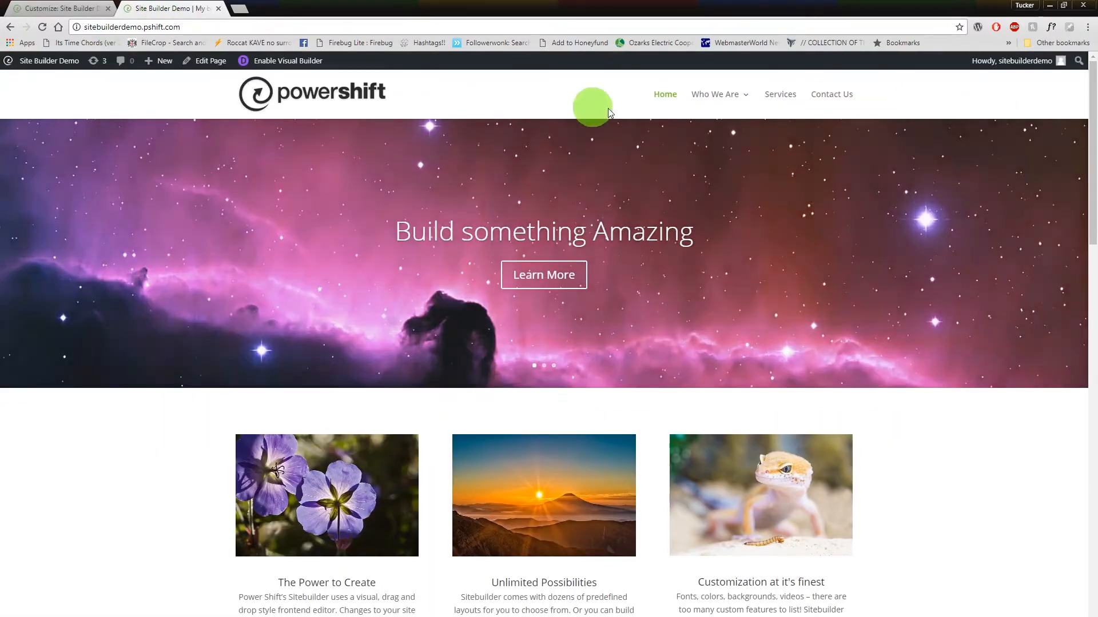
{"action": "mouse_move", "coordinate": [730, 97]}
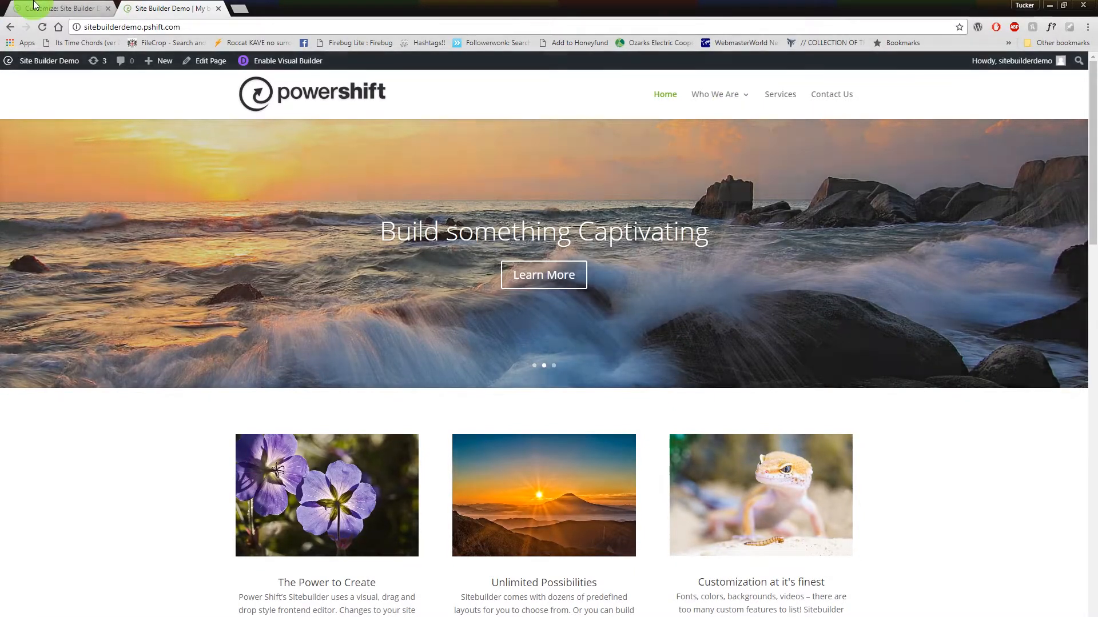
{"action": "left_click", "coordinate": [34, 6]}
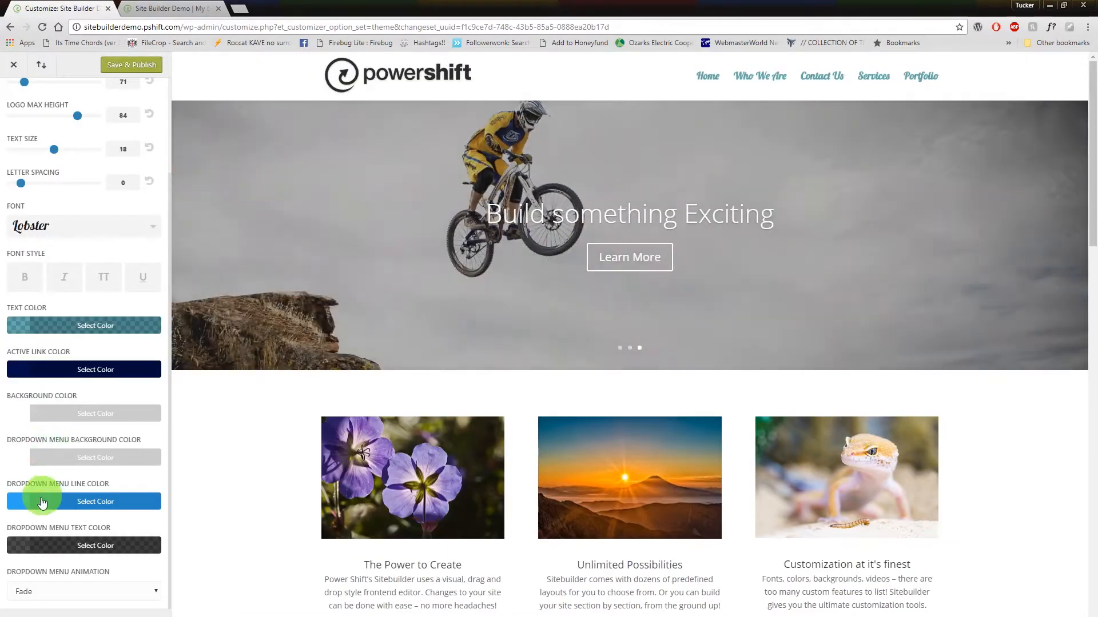
- Set the dropdown menu line color to a slightly transparent turquoise with RGB values 37,209,203
{"action": "left_click", "coordinate": [89, 502]}
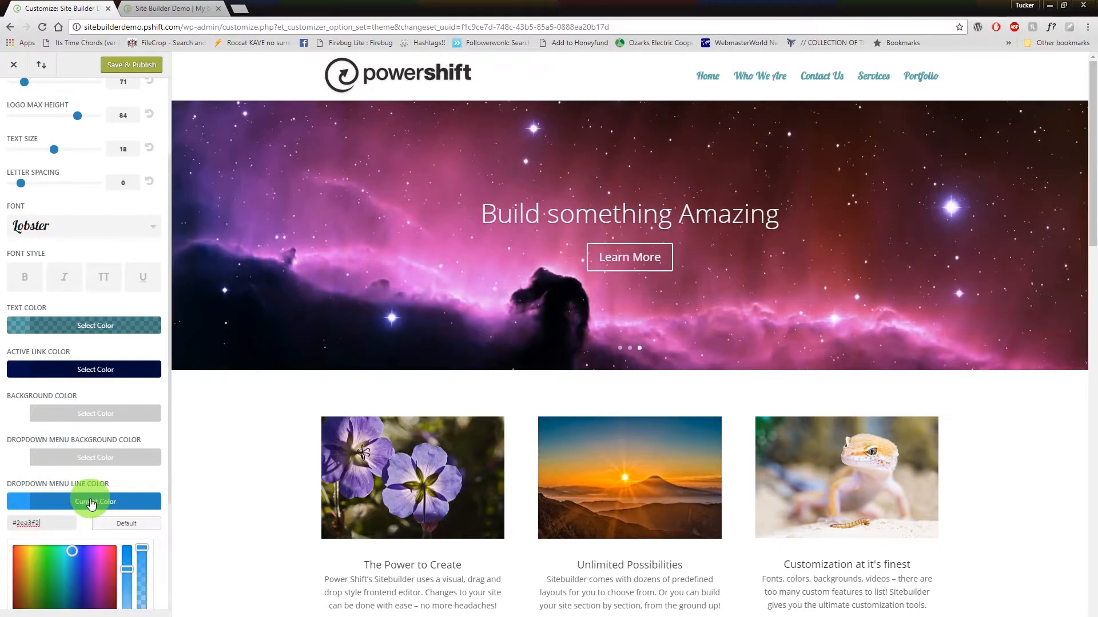
{"action": "left_click", "coordinate": [66, 565]}
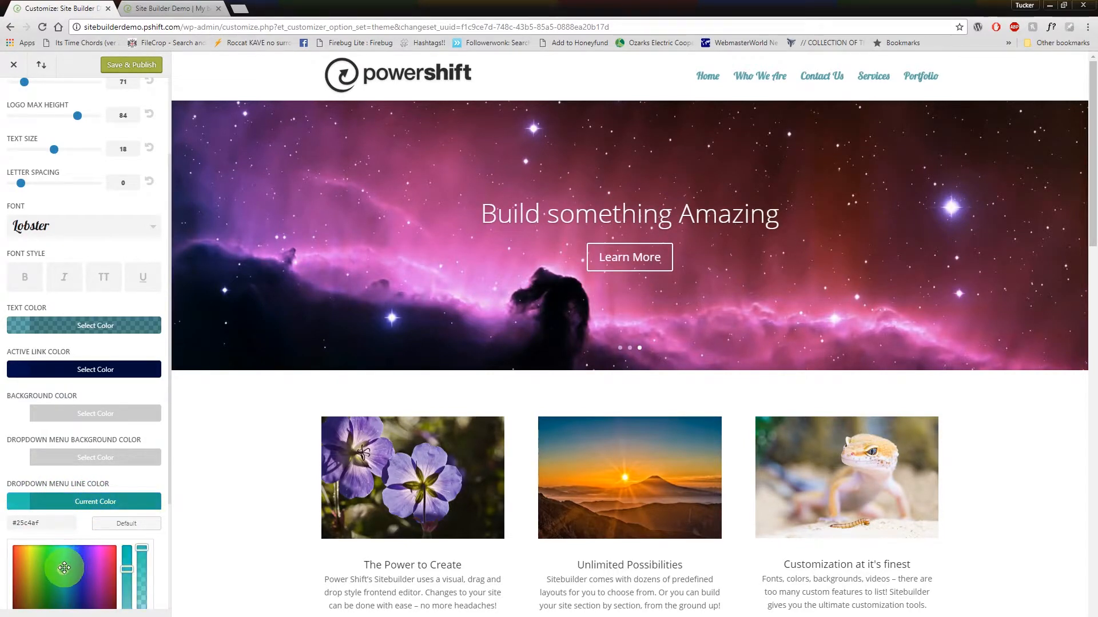
{"action": "mouse_move", "coordinate": [64, 570]}
{"action": "left_mouse_down"}
{"action": "mouse_move", "coordinate": [61, 554]}
{"action": "mouse_move", "coordinate": [64, 564]}
{"action": "left_mouse_up"}
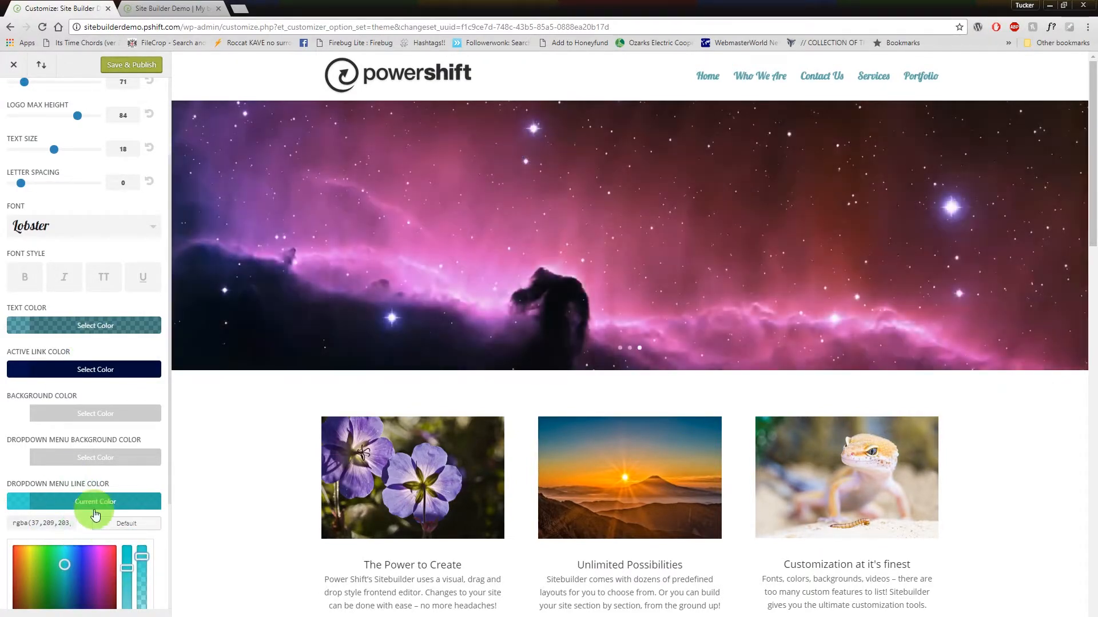
- Close the dropdown line color picker, then examine the Who We Are dropdown on the live site and return to the customizer
{"action": "left_click", "coordinate": [104, 506]}
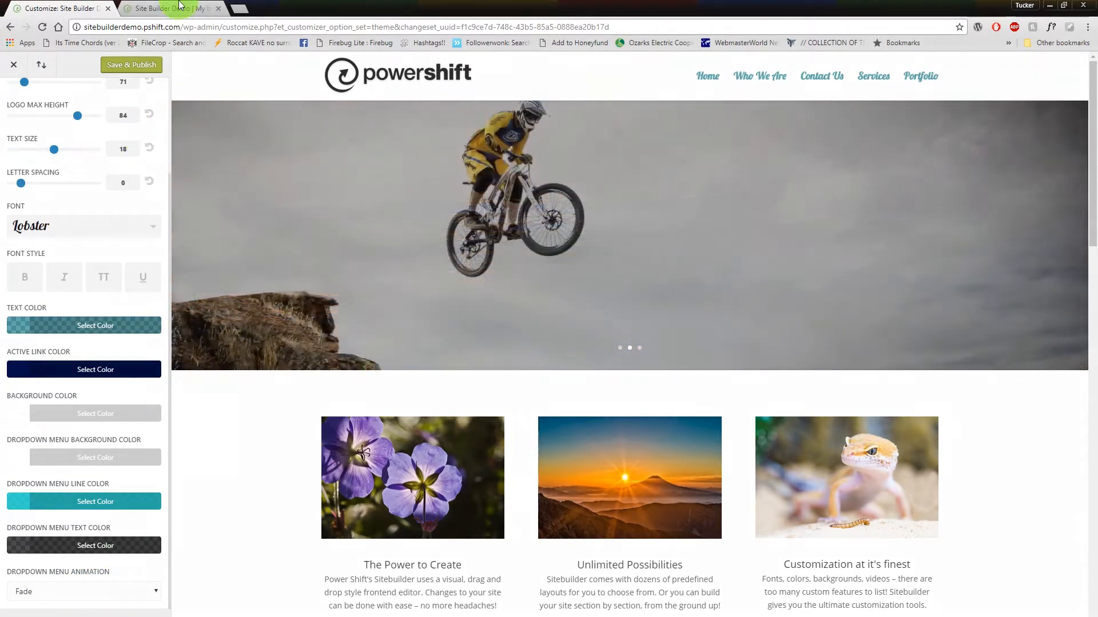
{"action": "left_click", "coordinate": [179, 7]}
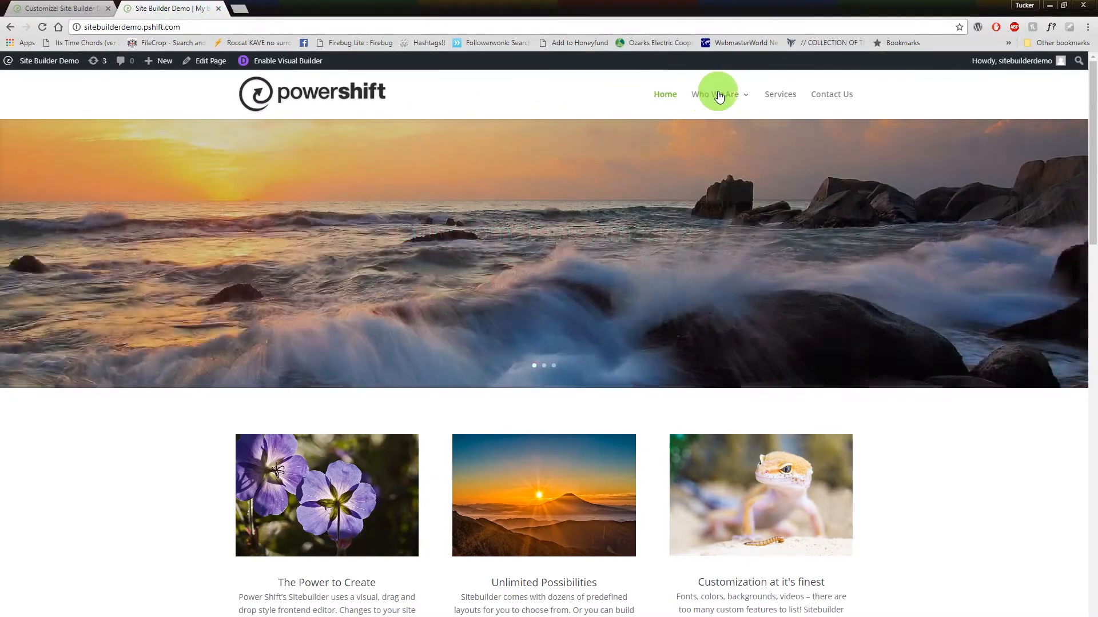
{"action": "mouse_move", "coordinate": [714, 103]}
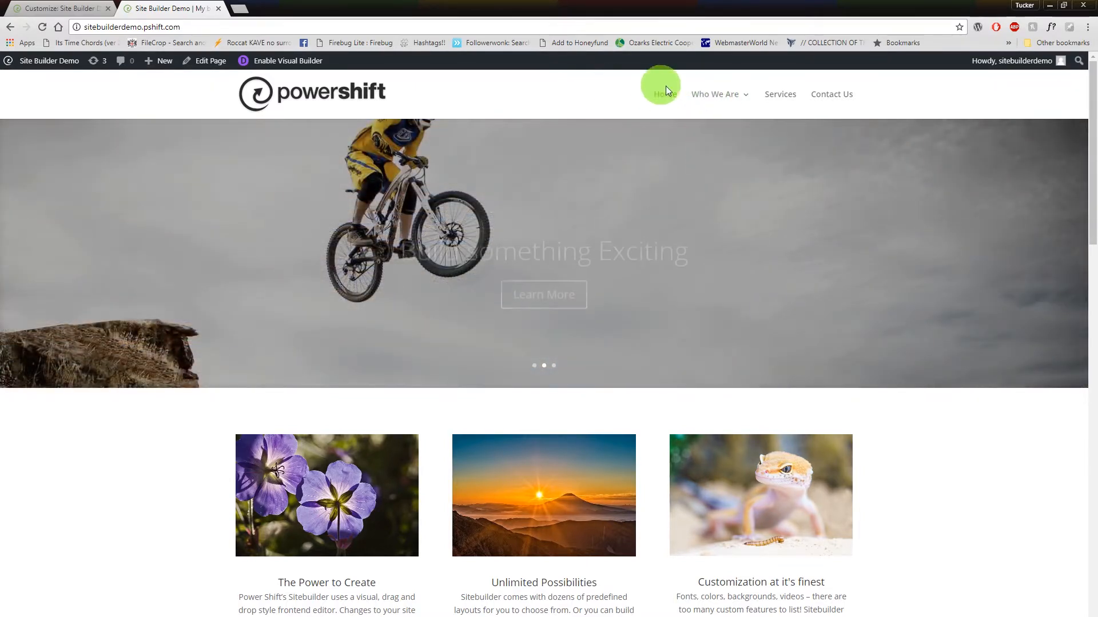
{"action": "left_click", "coordinate": [72, 8]}
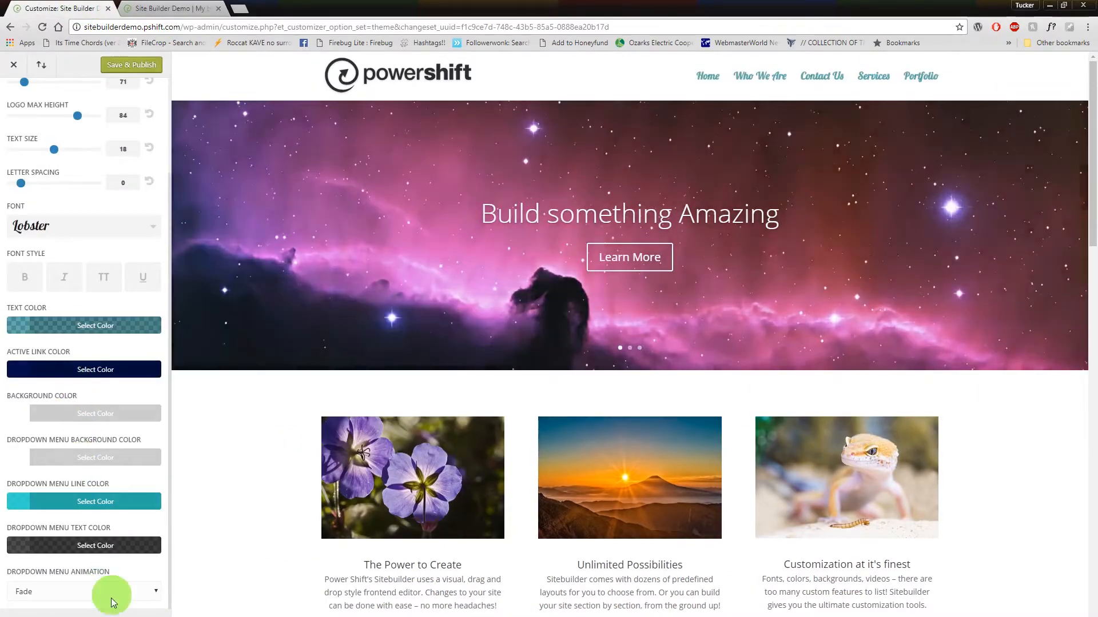
- Set the dropdown menu animation to Flip, publish the customizer changes and view the live site
{"action": "left_click", "coordinate": [69, 594]}
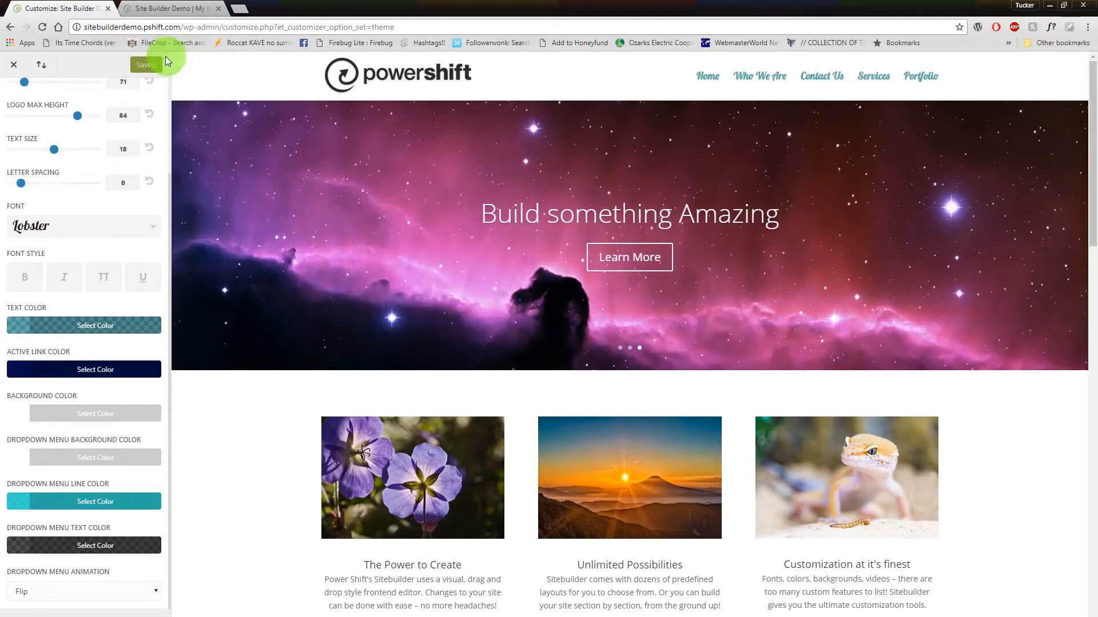
{"action": "left_click", "coordinate": [183, 8]}
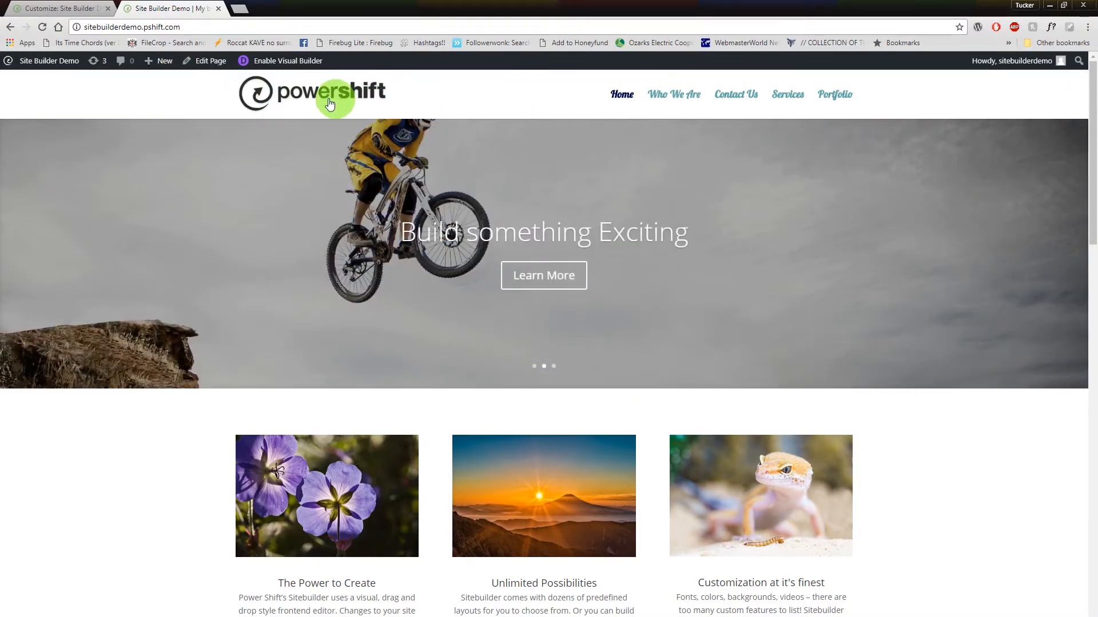
- In the Main Menu structure, make Portfolio a sub item of Who We Are and save the menu
{"action": "left_click", "coordinate": [49, 6]}
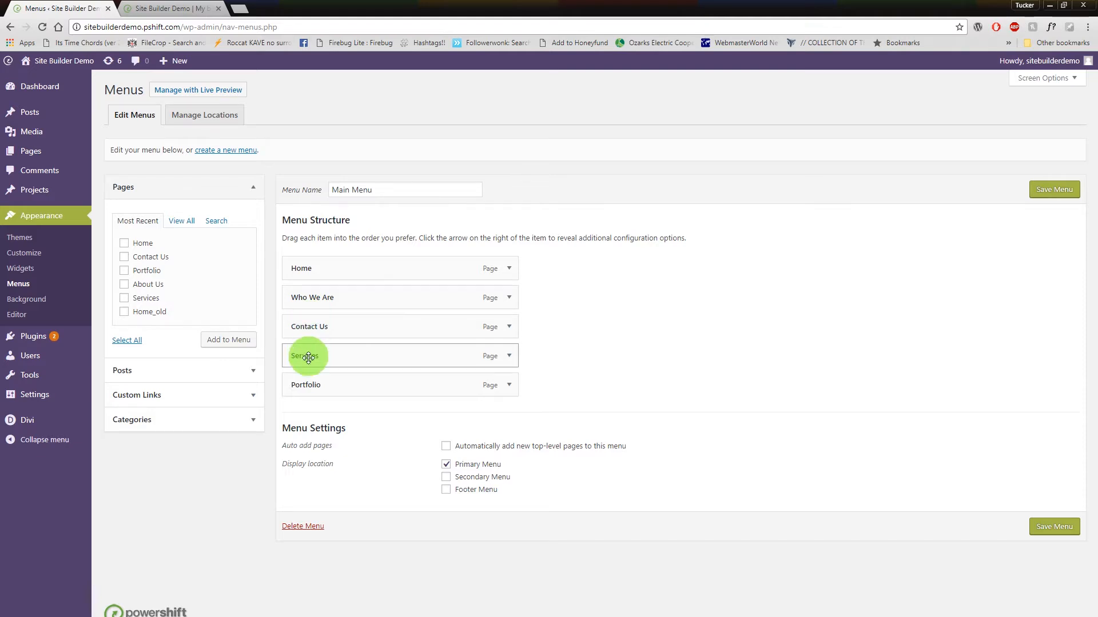
{"action": "left_click_drag", "start_coordinate": [380, 390], "coordinate": [407, 338]}
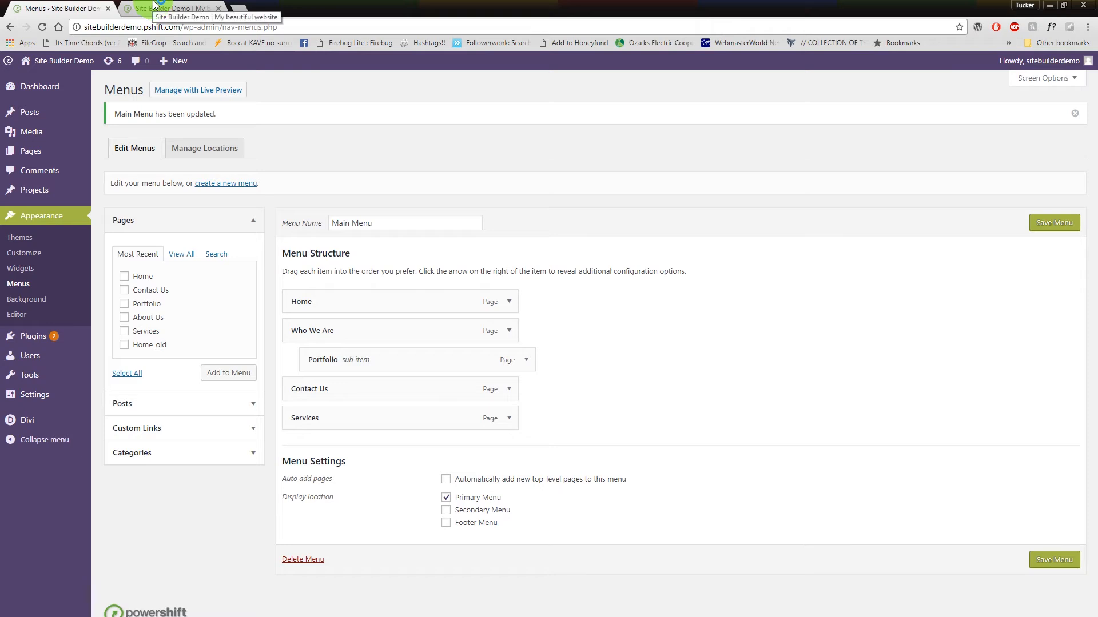
- Reload the live site, examine the Who We Are dropdown's styling and animation, and return to the menu editor
{"action": "left_click", "coordinate": [154, 6]}
{"action": "left_click", "coordinate": [43, 27]}
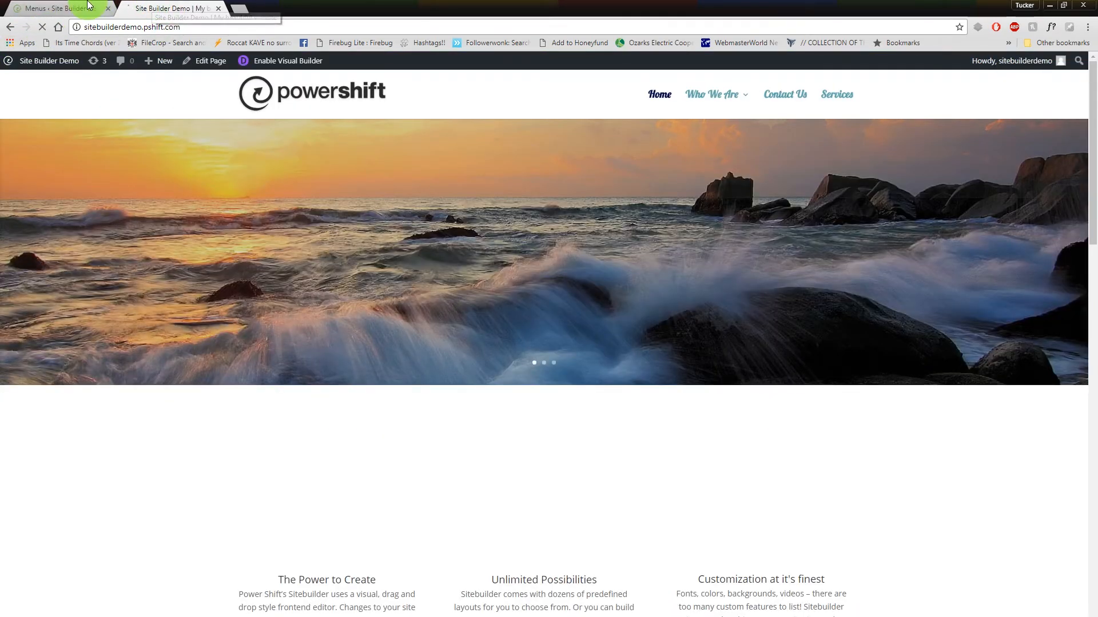
{"action": "left_click", "coordinate": [114, 6]}
{"action": "left_click", "coordinate": [138, 7]}
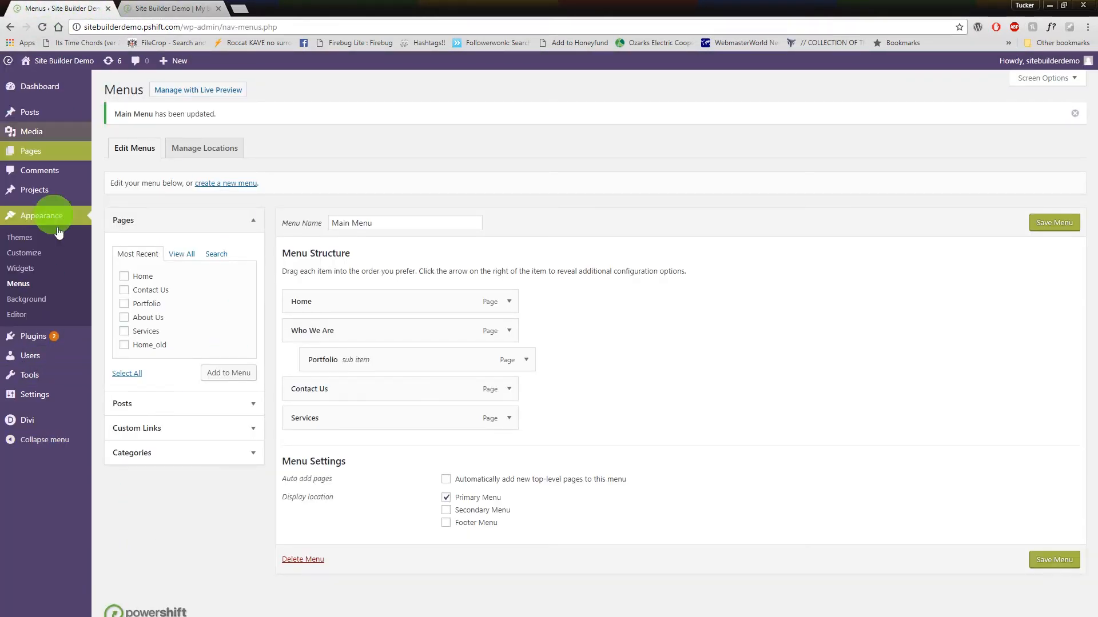
{"action": "left_click", "coordinate": [175, 7]}
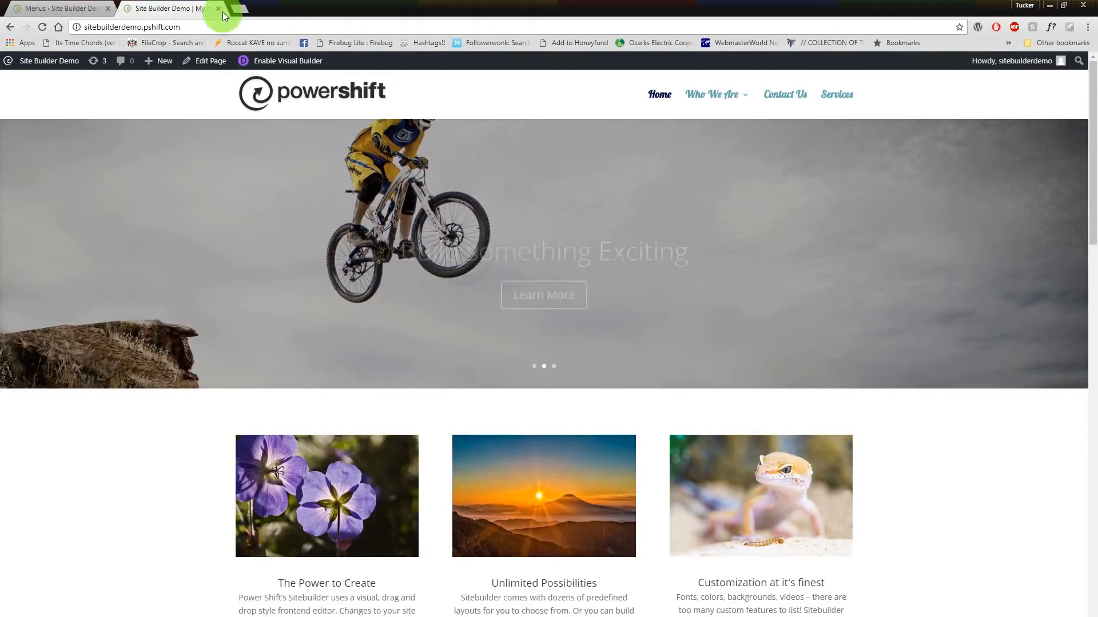
{"action": "left_click", "coordinate": [87, 6]}
{"action": "left_click", "coordinate": [171, 7]}
{"action": "left_click", "coordinate": [74, 7]}
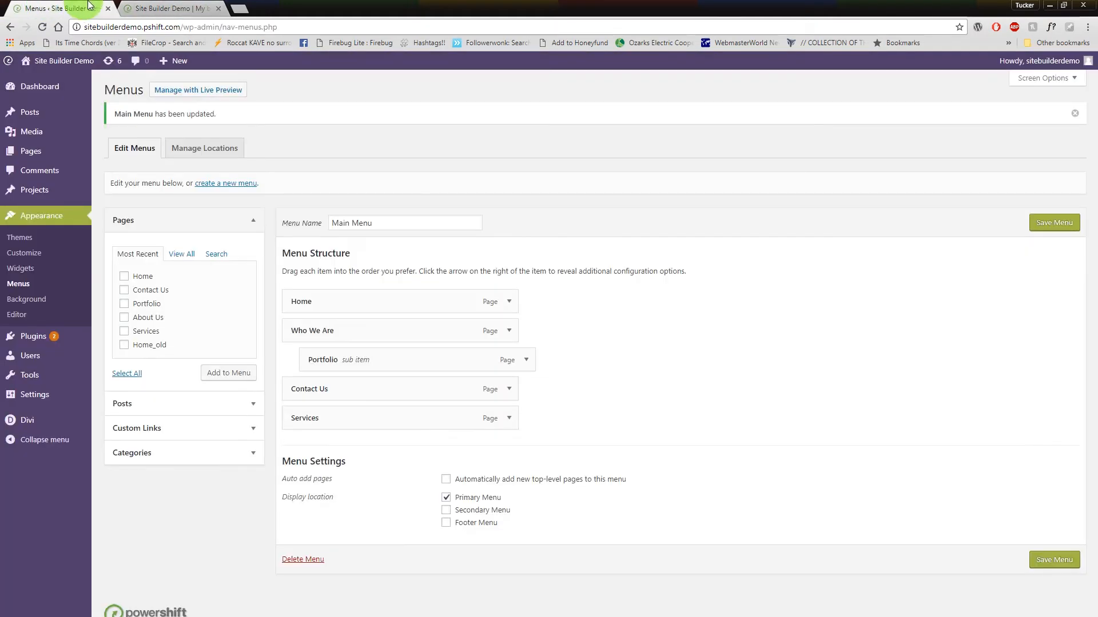
{"action": "left_click", "coordinate": [189, 7]}
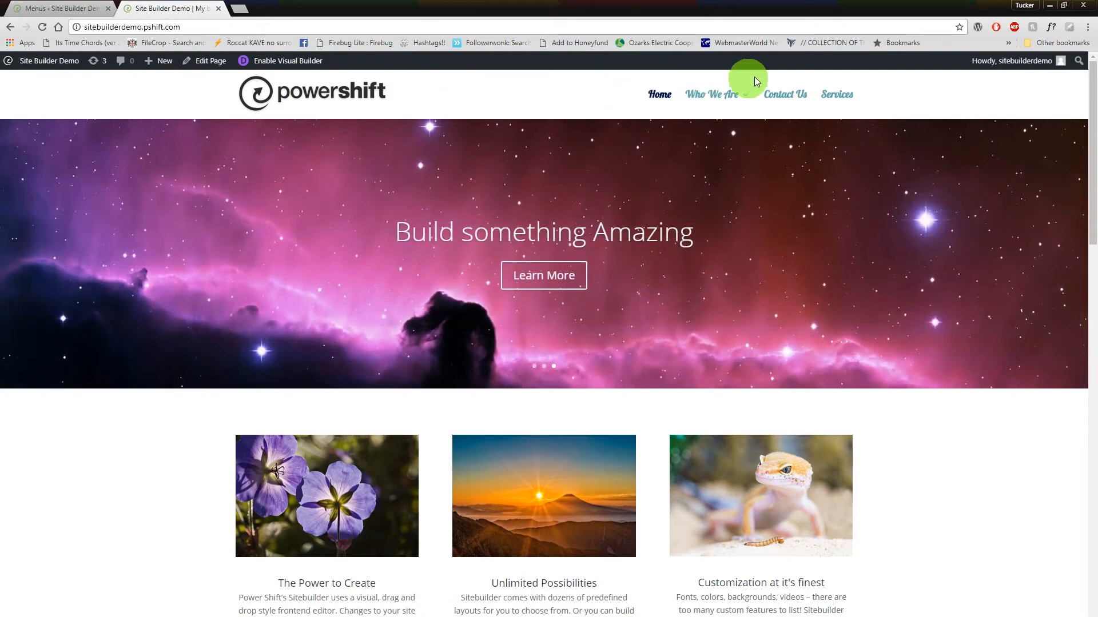
{"action": "mouse_move", "coordinate": [730, 95]}
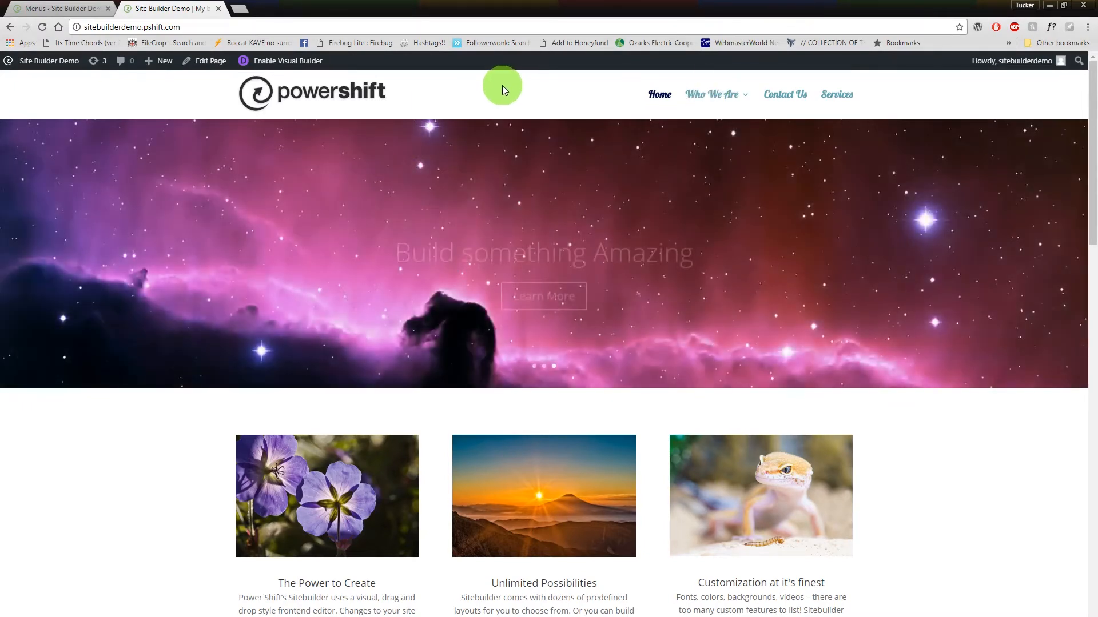
{"action": "left_click", "coordinate": [57, 8]}
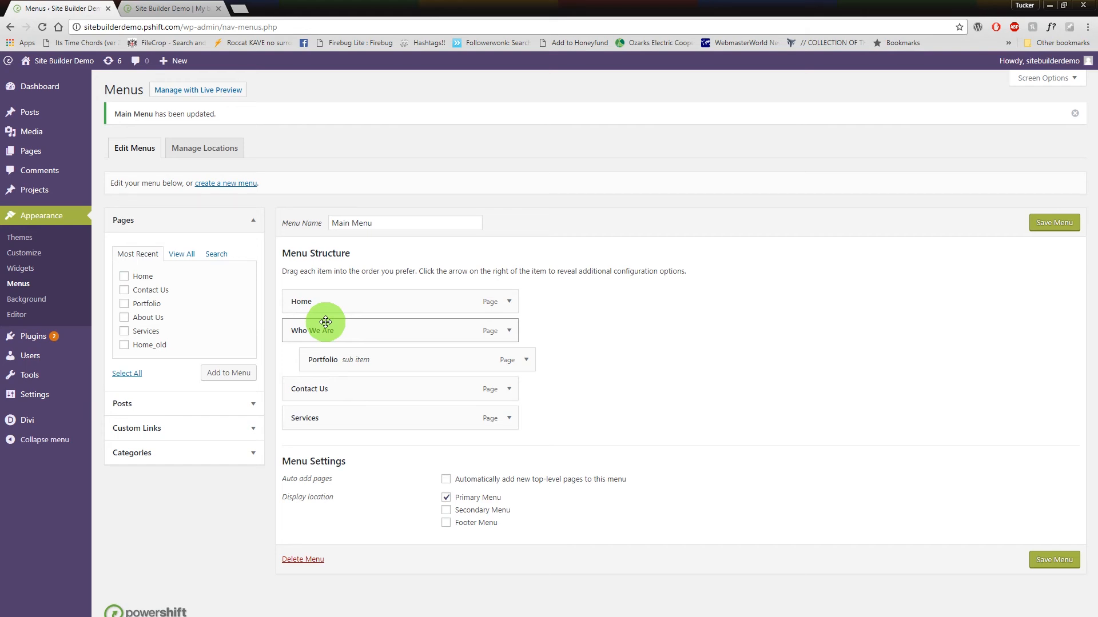
{"action": "left_click", "coordinate": [172, 8]}
{"action": "key", "text": "F5"}
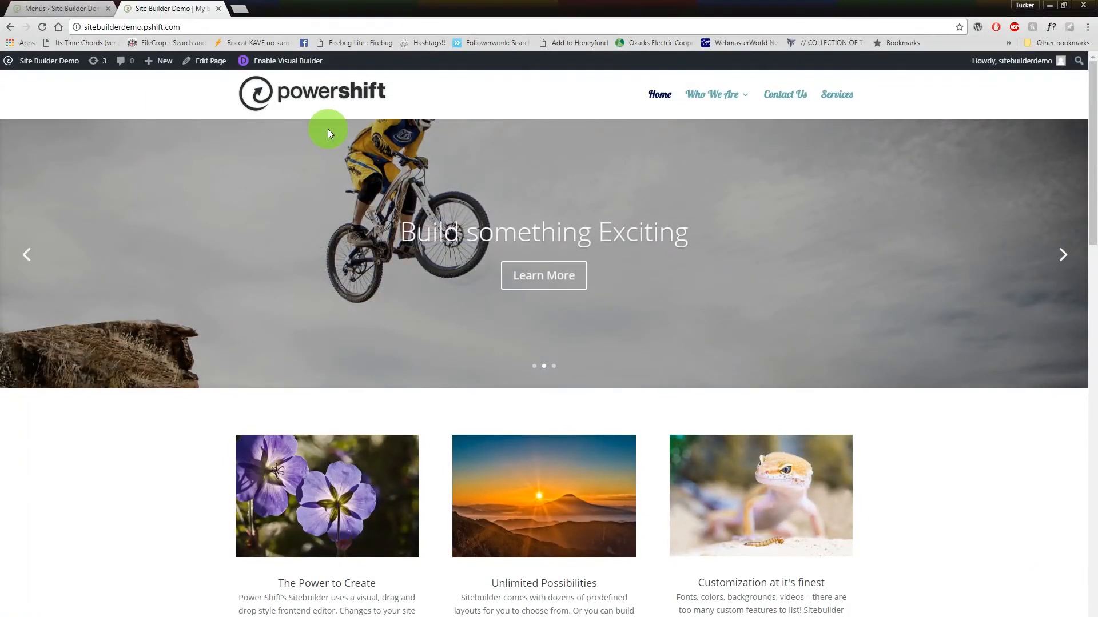
{"action": "left_click", "coordinate": [63, 8]}
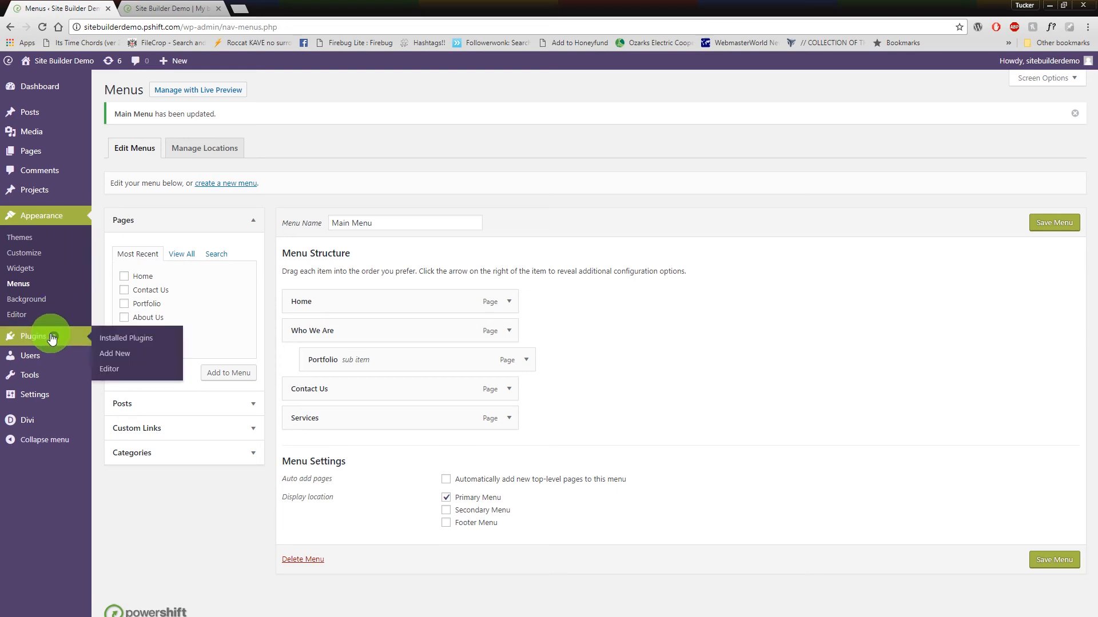
- Open the Primary Menu Bar settings under Header & Navigation in the theme customizer
{"action": "mouse_move", "coordinate": [26, 419]}
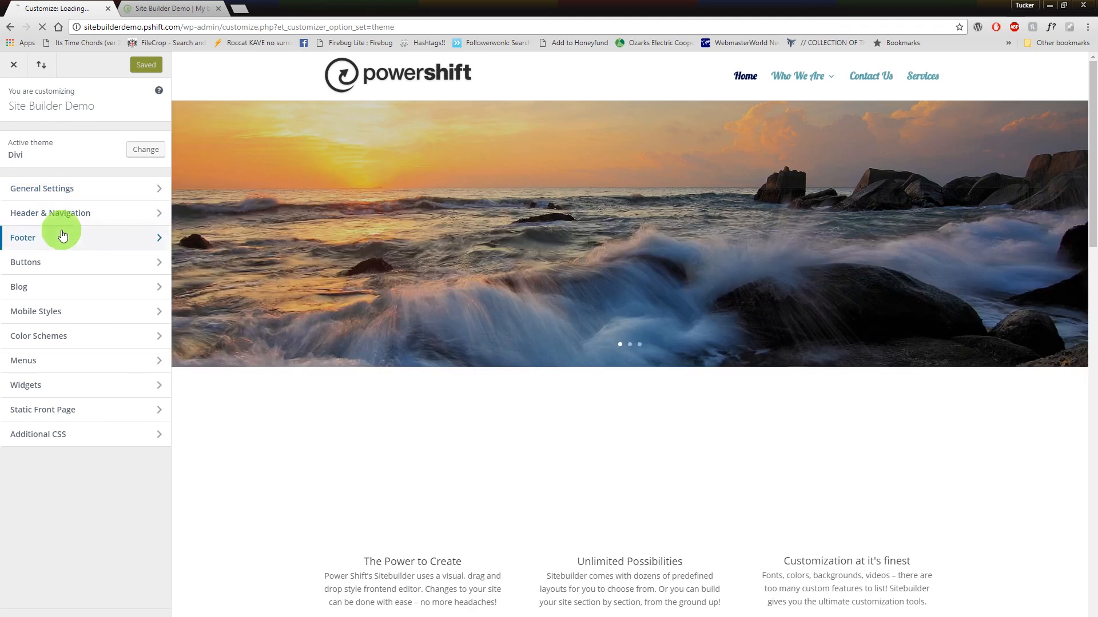
{"action": "left_click", "coordinate": [77, 218]}
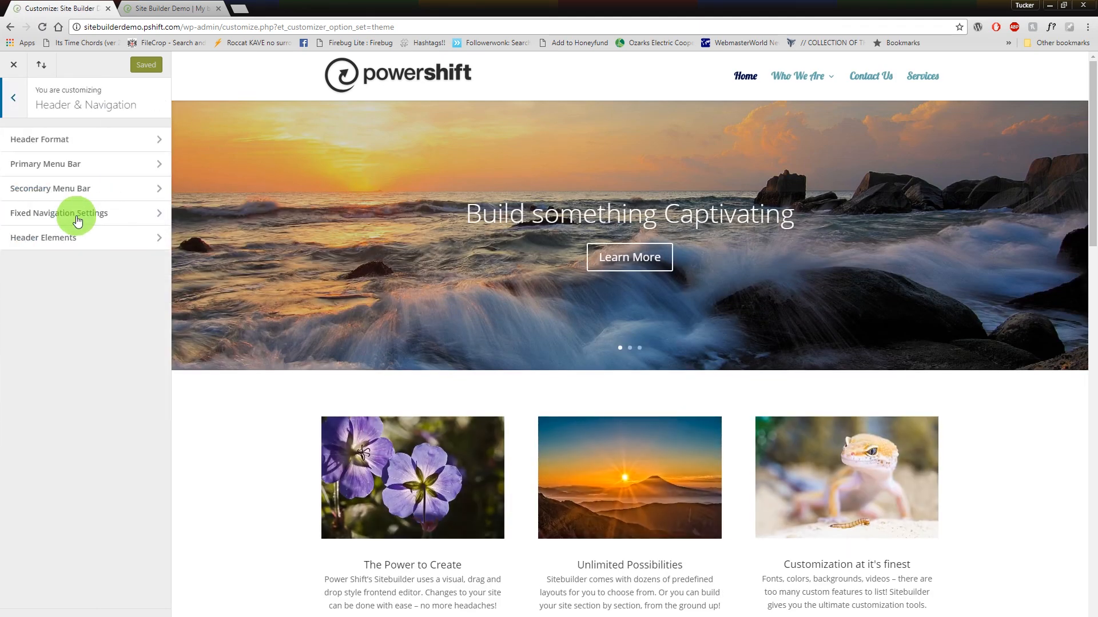
{"action": "left_click", "coordinate": [57, 163]}
{"action": "left_click", "coordinate": [66, 260]}
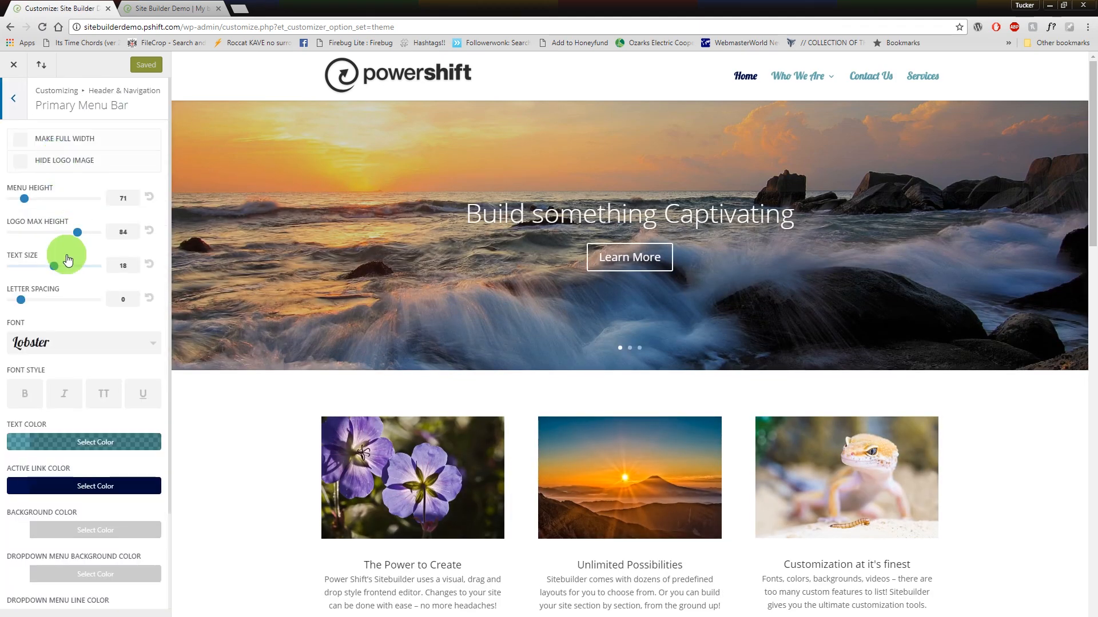